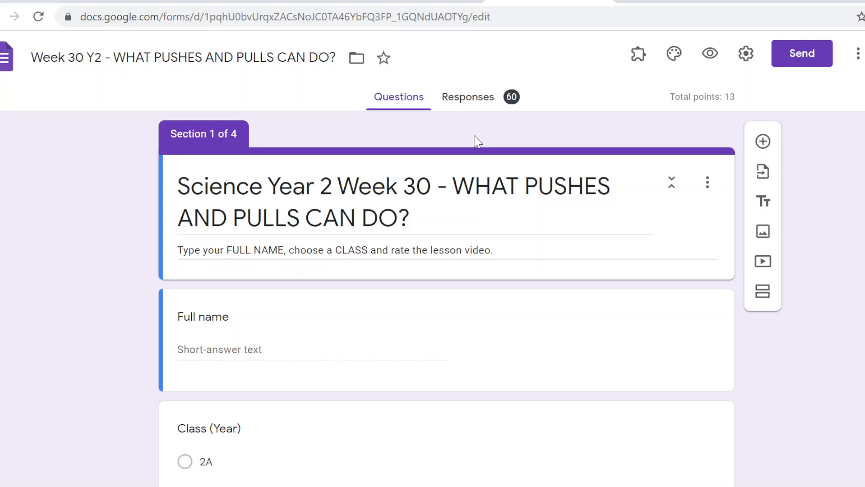
# - Open the form's collected responses and examine the summary from the points distribution through the class chart to the multiple-choice question results
pyautogui.scroll(-5, 466, 247)
pyautogui.scroll(5, 475, 257)
pyautogui.click(479, 101)
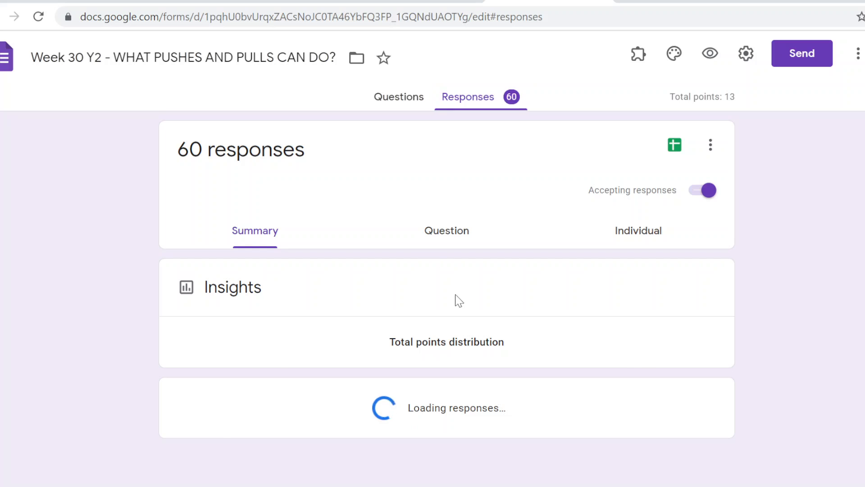
pyautogui.scroll(-6, 513, 288)
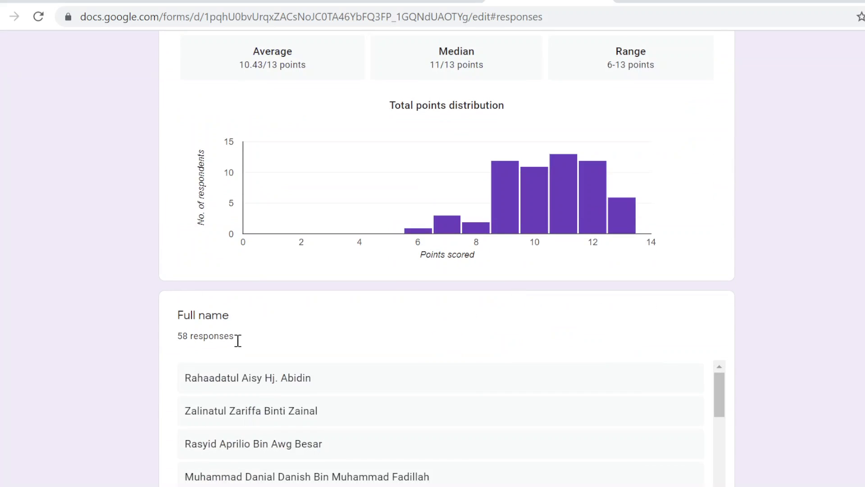
pyautogui.scroll(-10, 238, 340)
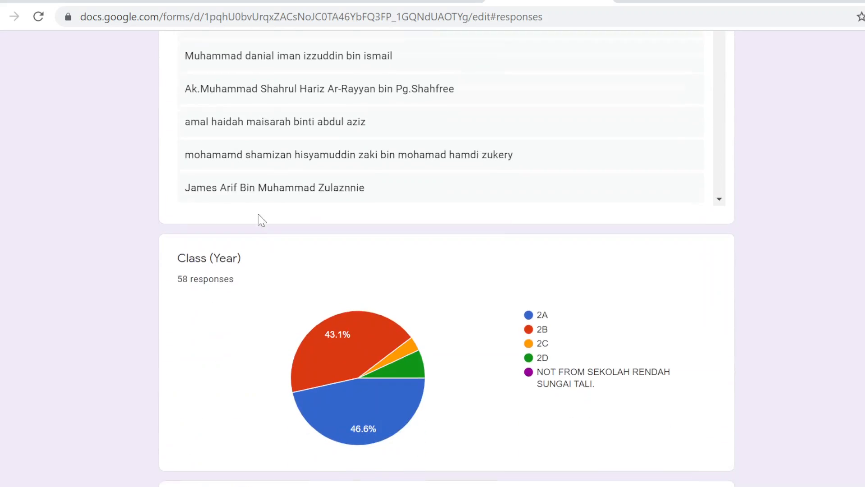
pyautogui.scroll(-5, 261, 220)
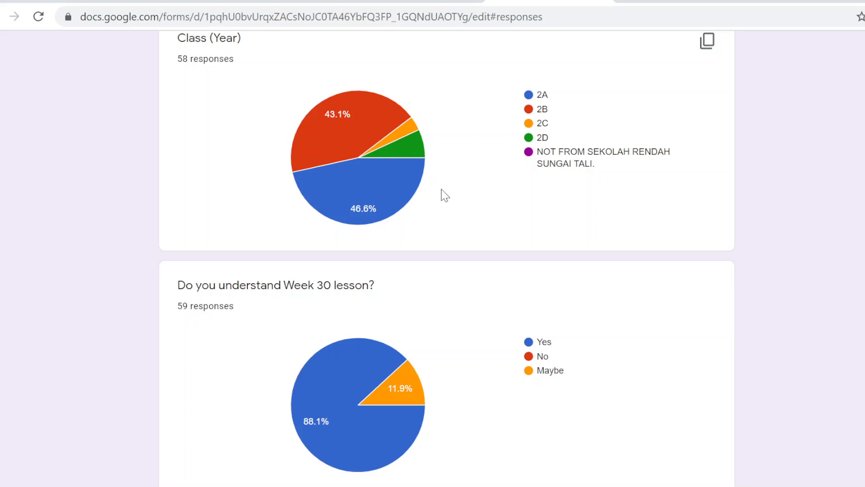
pyautogui.scroll(-12, 441, 203)
pyautogui.moveTo(554, 176)
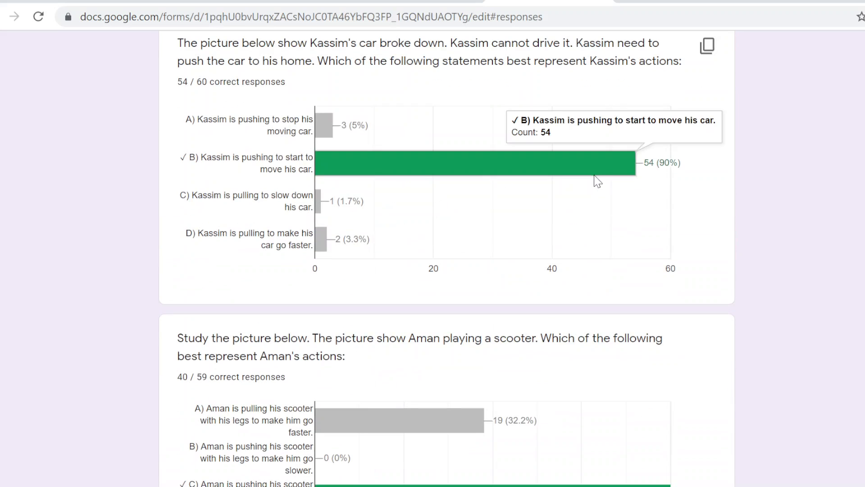
pyautogui.scroll(-7, 541, 294)
pyautogui.scroll(7, 467, 272)
pyautogui.scroll(-7, 469, 274)
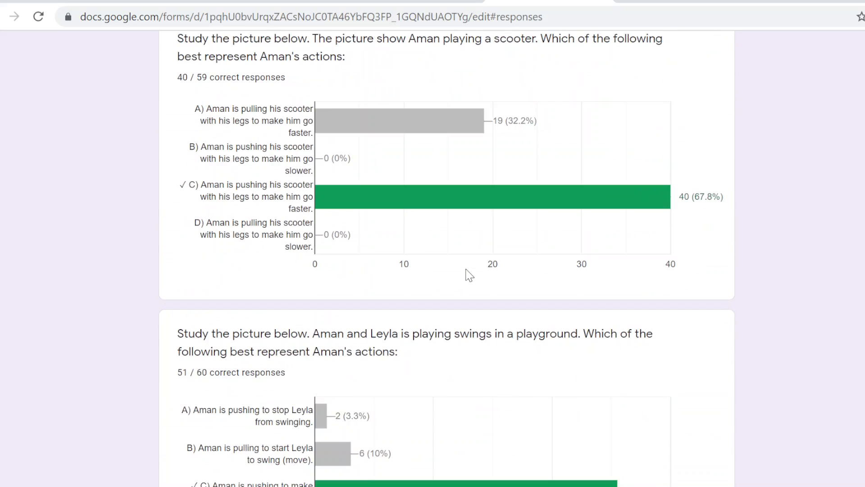
pyautogui.moveTo(469, 276)
pyautogui.scroll(3, 469, 270)
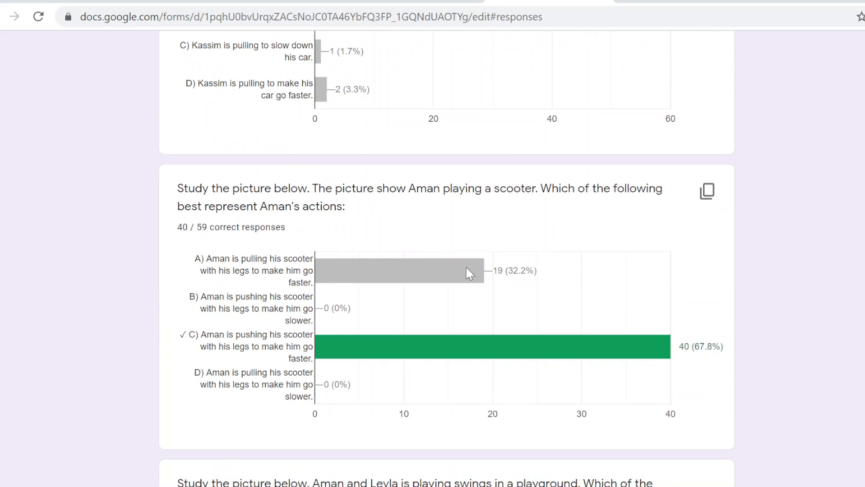
# - Review the response summary again, comparing the question and class charts with the list of respondents' full names
pyautogui.scroll(-1, 474, 262)
pyautogui.scroll(6, 477, 266)
pyautogui.scroll(20, 479, 269)
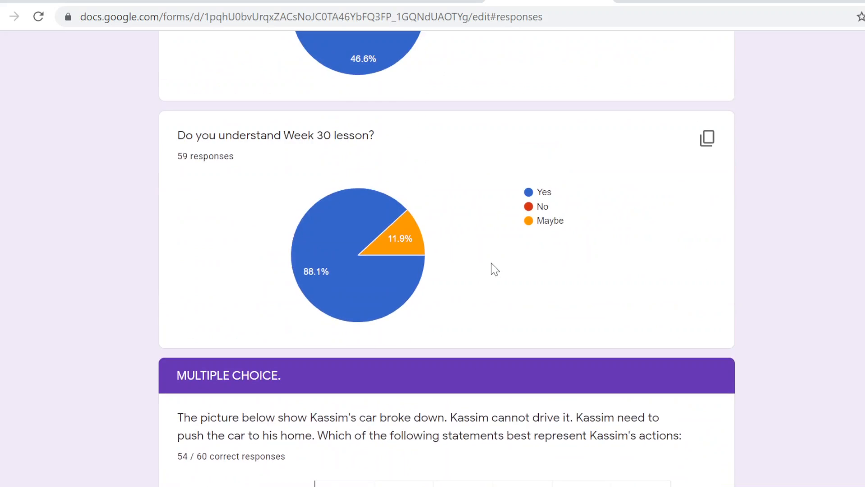
pyautogui.scroll(10, 501, 266)
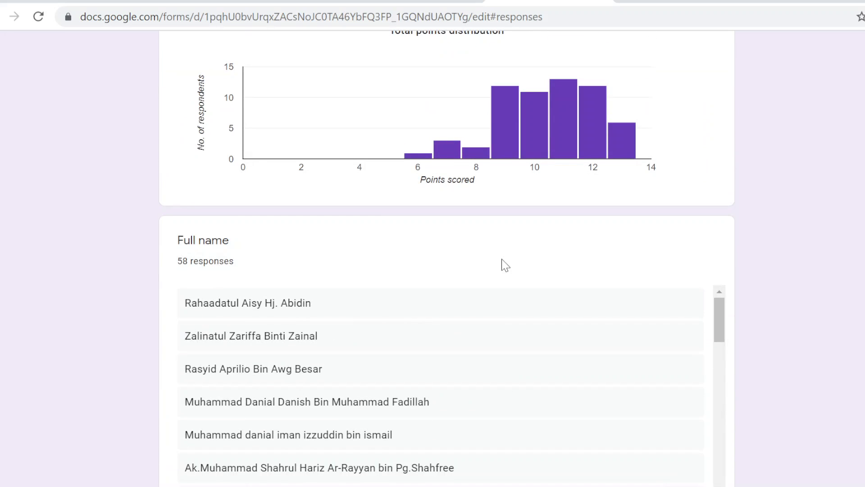
pyautogui.scroll(-20, 506, 255)
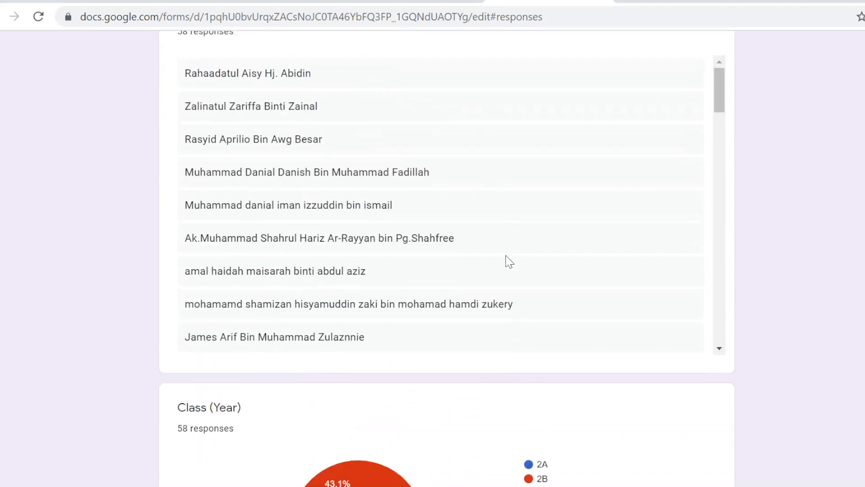
pyautogui.moveTo(323, 321)
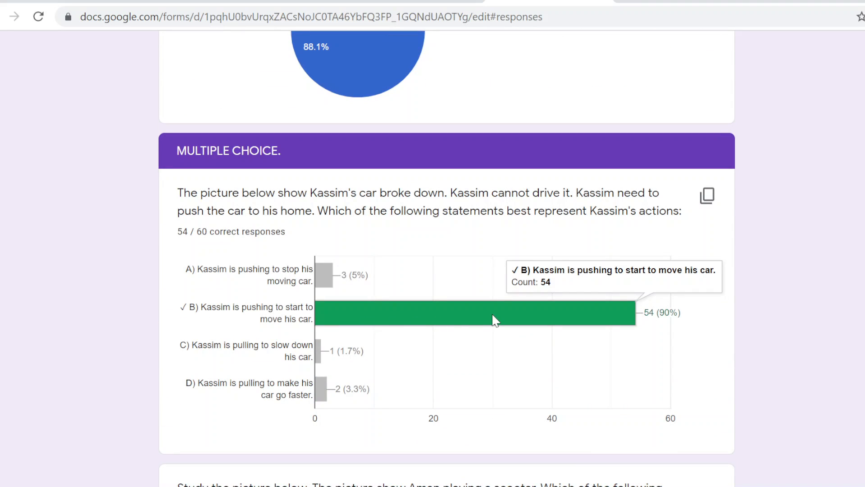
pyautogui.scroll(20, 492, 316)
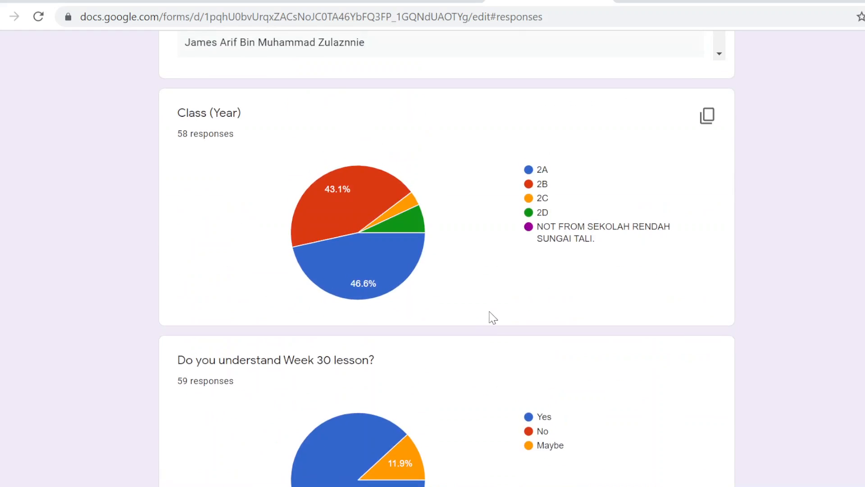
pyautogui.scroll(-8, 289, 288)
pyautogui.scroll(2, 328, 200)
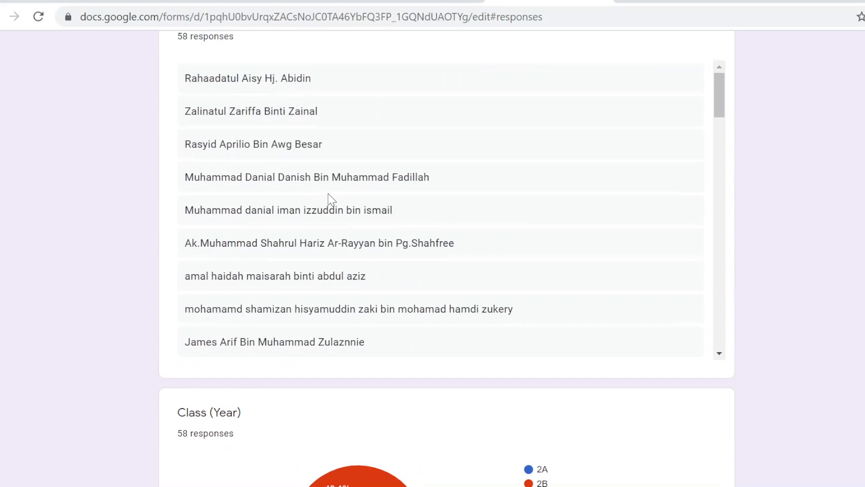
pyautogui.moveTo(719, 108); pyautogui.dragTo(739, 107)
# - Stop the form from accepting responses and open its linked responses spreadsheet
pyautogui.scroll(10, 572, 141)
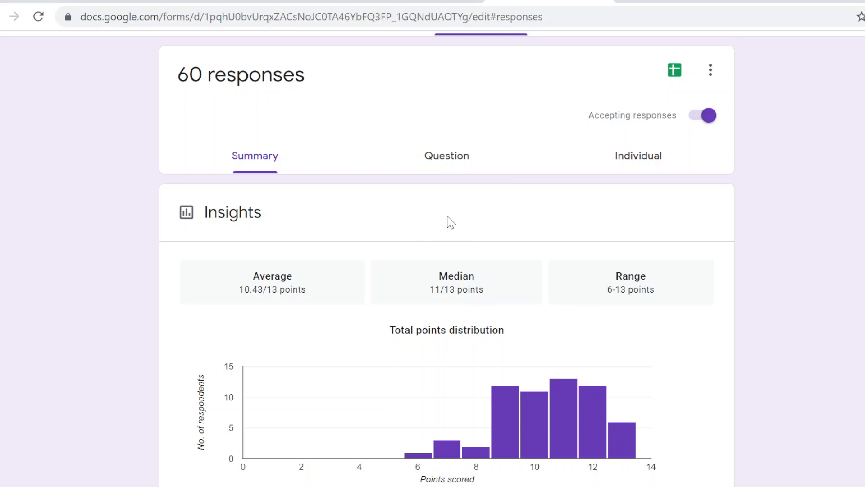
pyautogui.click(698, 116)
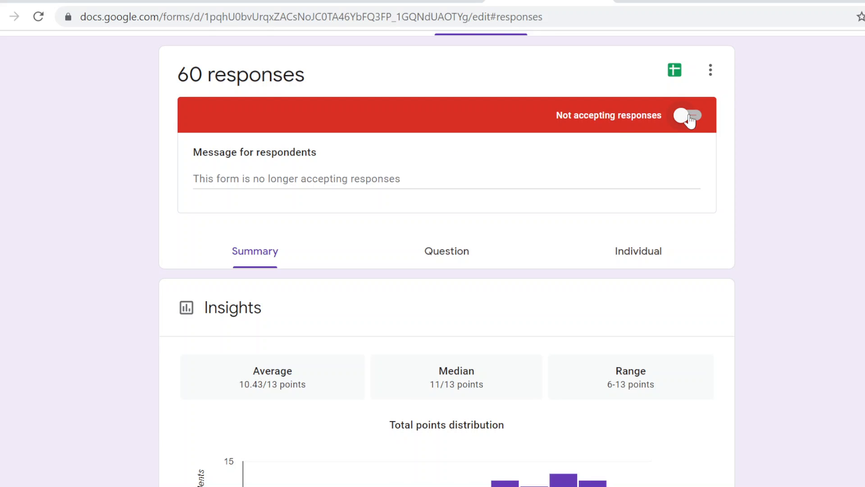
pyautogui.click(676, 72)
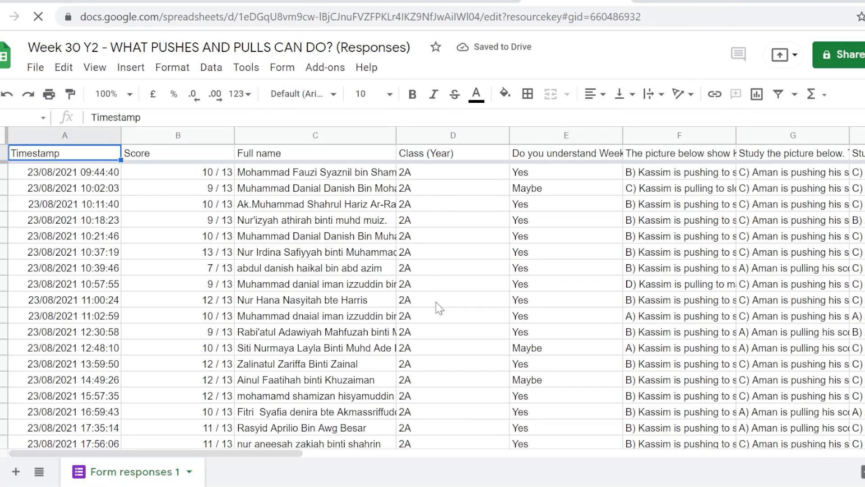
# - Examine the response rows down to the last entry, checking the timestamps, scores, full names and classes
pyautogui.scroll(-15, 436, 307)
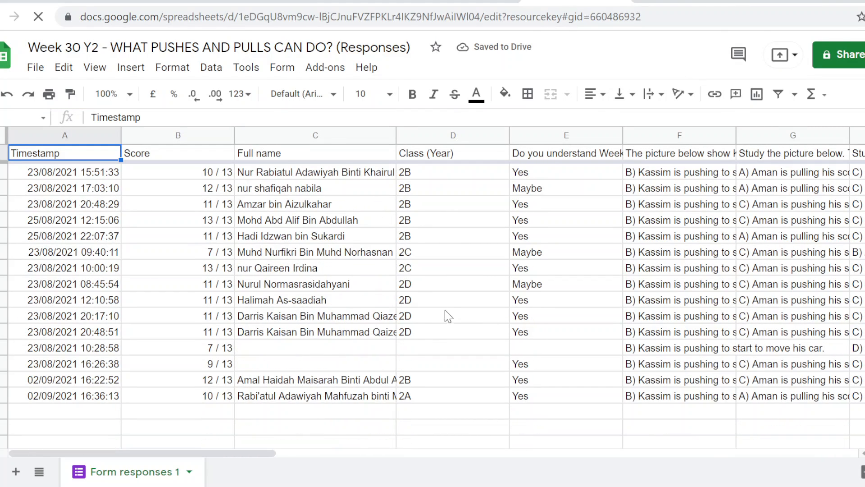
pyautogui.scroll(3, 446, 313)
pyautogui.scroll(10, 451, 317)
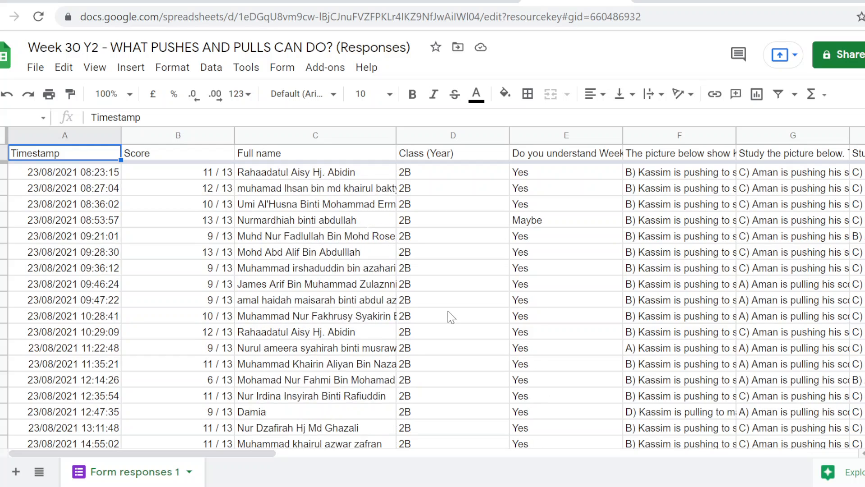
pyautogui.scroll(3, 483, 311)
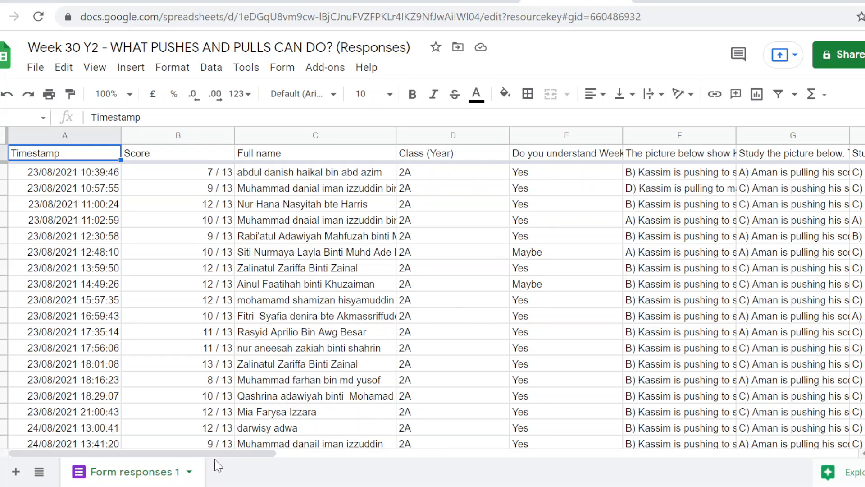
pyautogui.moveTo(218, 453); pyautogui.dragTo(242, 456)
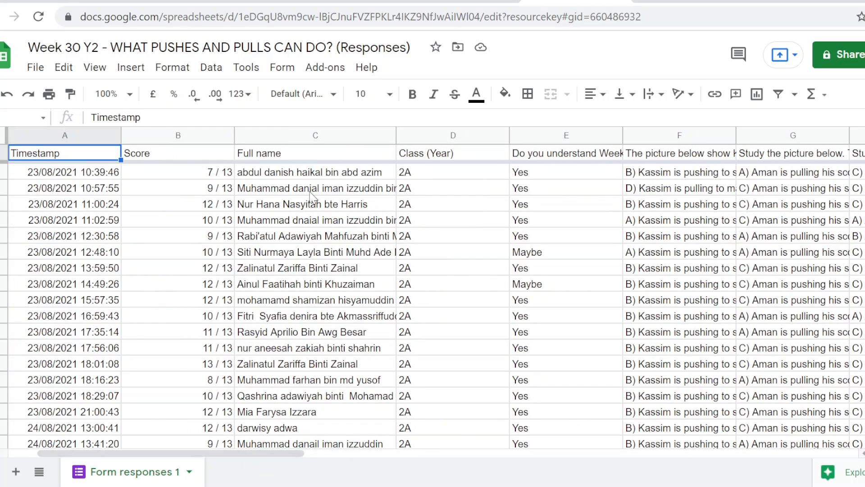
pyautogui.scroll(-3, 311, 199)
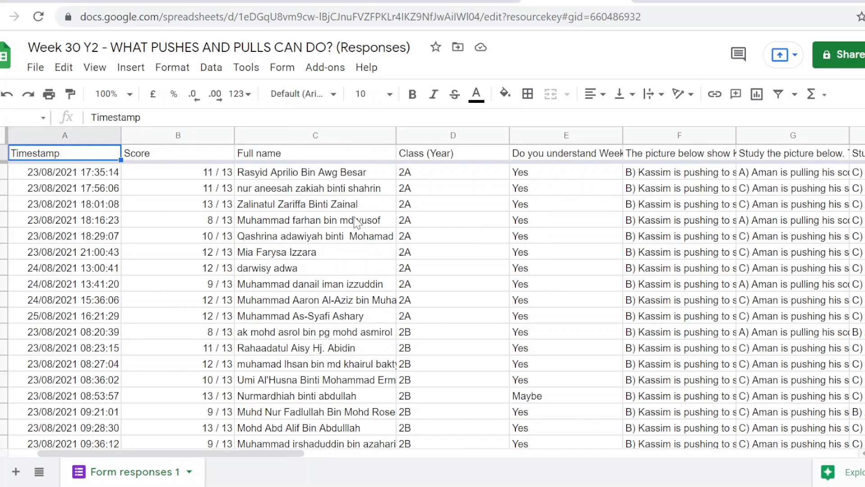
pyautogui.scroll(-1, 358, 228)
pyautogui.scroll(-2, 325, 358)
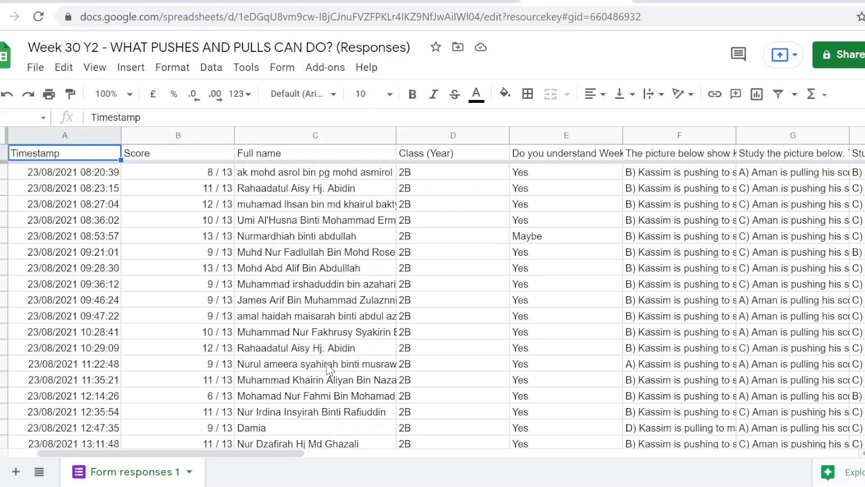
pyautogui.scroll(-2, 330, 368)
pyautogui.scroll(-2, 316, 303)
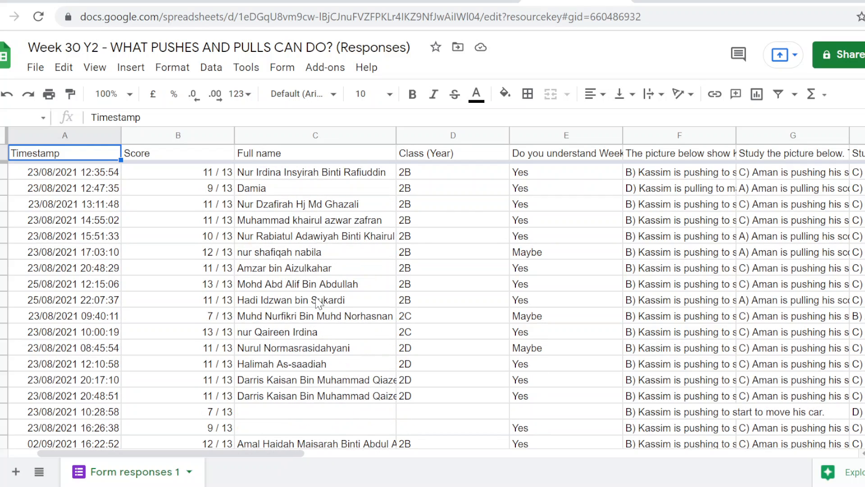
pyautogui.scroll(-3, 370, 390)
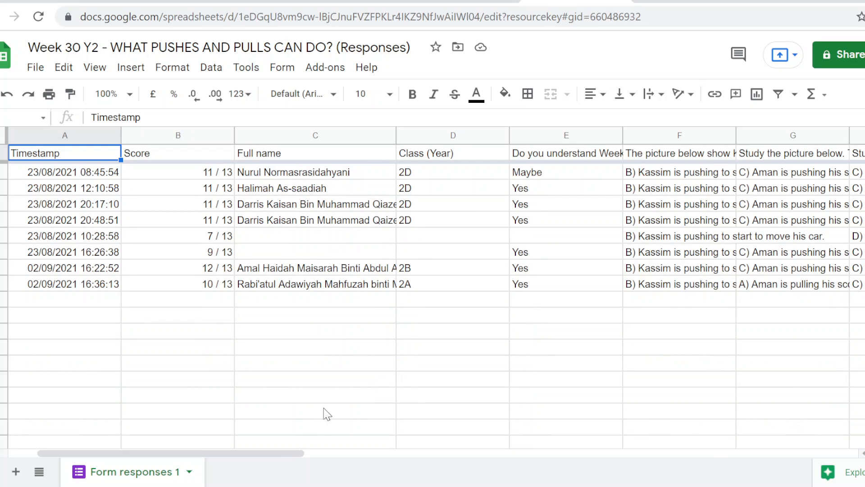
# - Look back through the earlier response rows and bring the answer columns for the quiz questions into view
pyautogui.scroll(2, 327, 387)
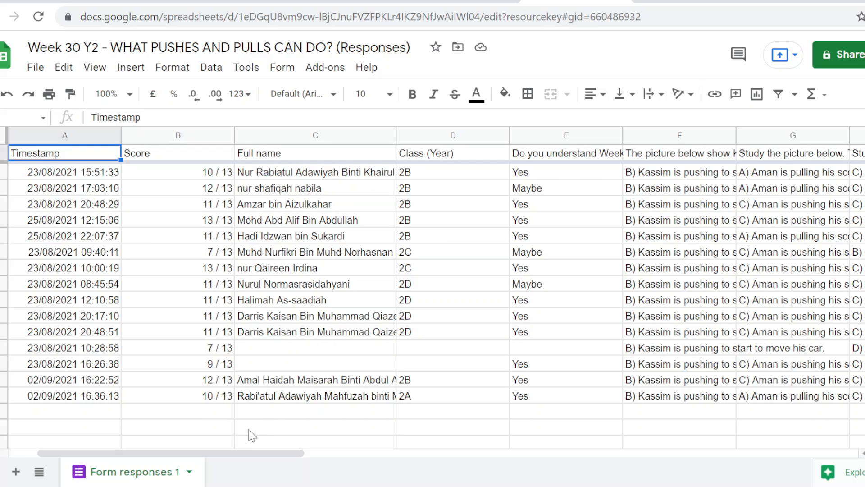
pyautogui.scroll(3, 269, 398)
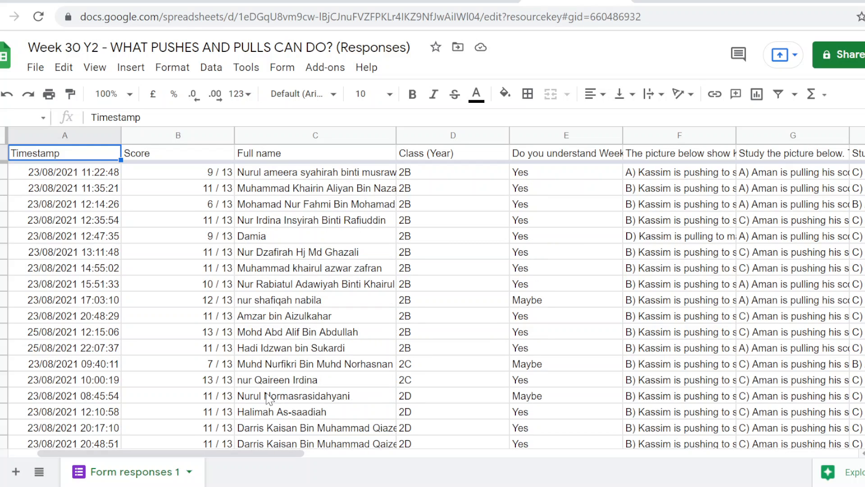
pyautogui.scroll(1, 289, 392)
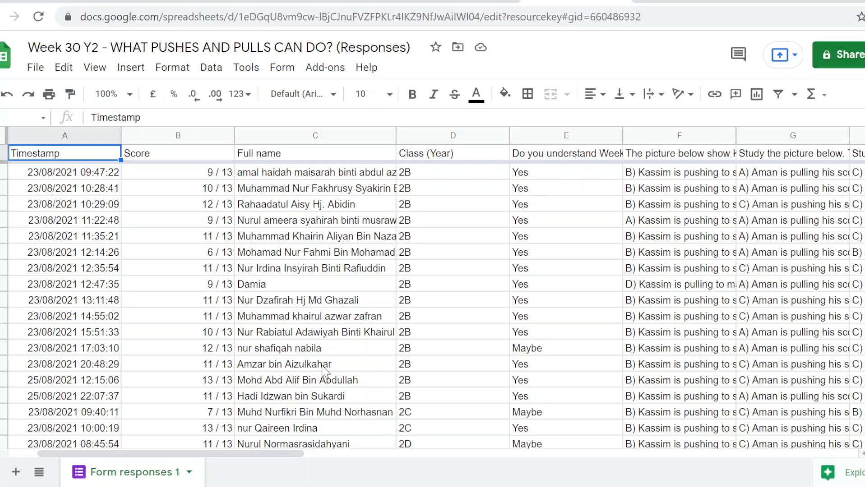
pyautogui.scroll(4, 327, 372)
pyautogui.moveTo(242, 455); pyautogui.dragTo(312, 458)
pyautogui.scroll(-12, 284, 387)
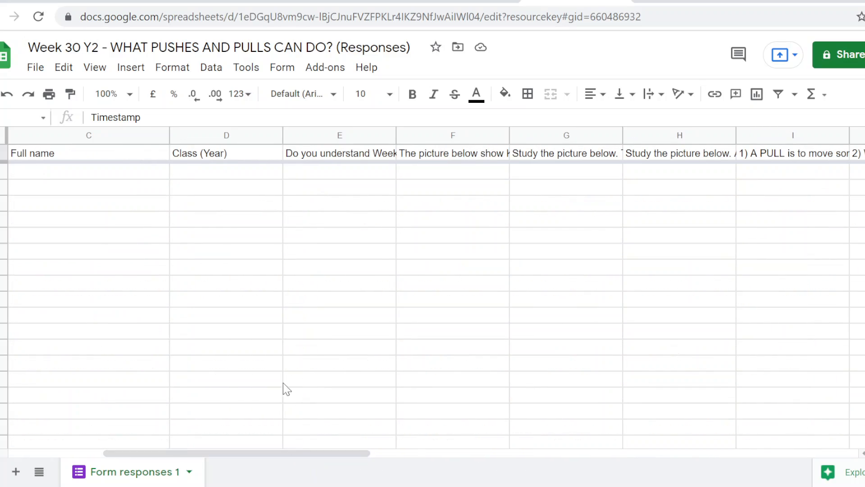
pyautogui.scroll(10, 287, 377)
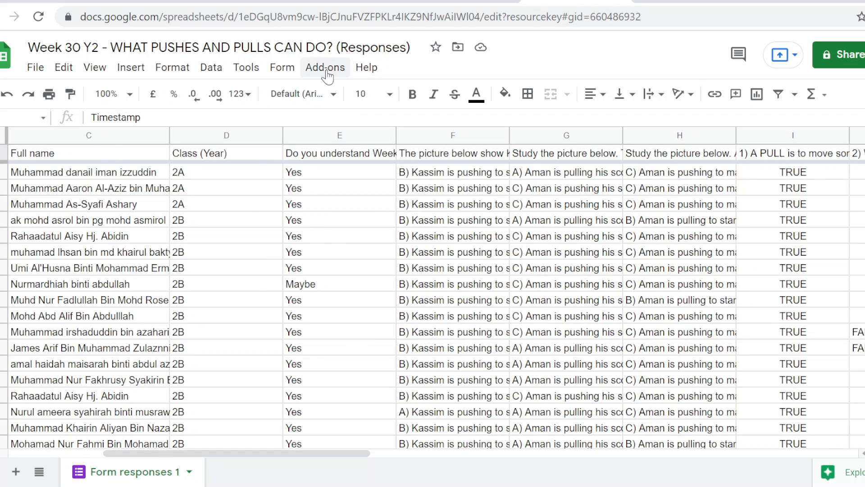
# - Return to the Google Forms quiz and open the Google Workspace Marketplace of add-ons for Forms
pyautogui.click(464, 1)
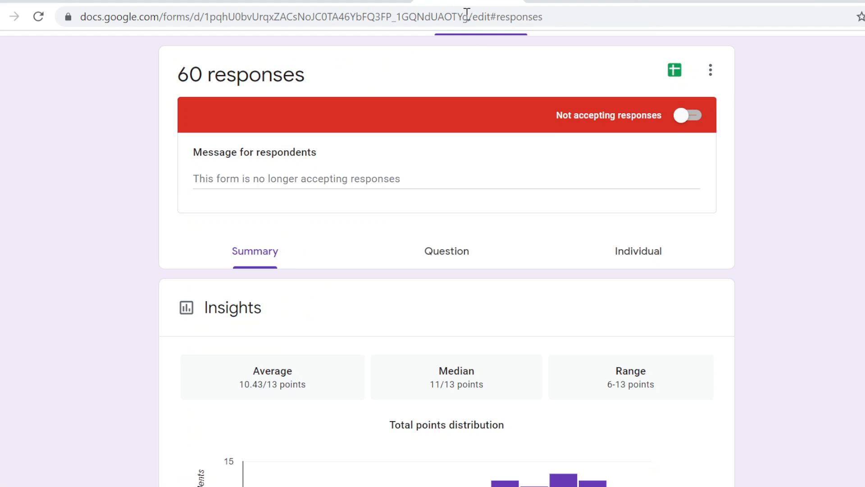
pyautogui.scroll(2, 501, 273)
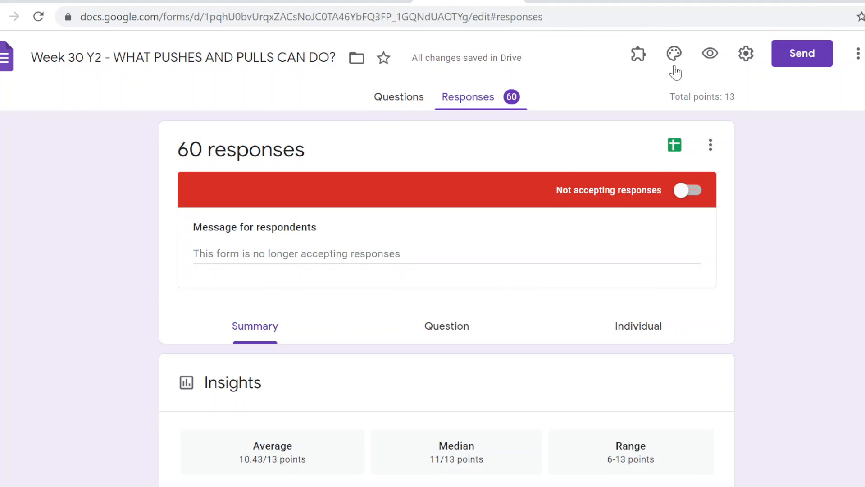
pyautogui.click(746, 55)
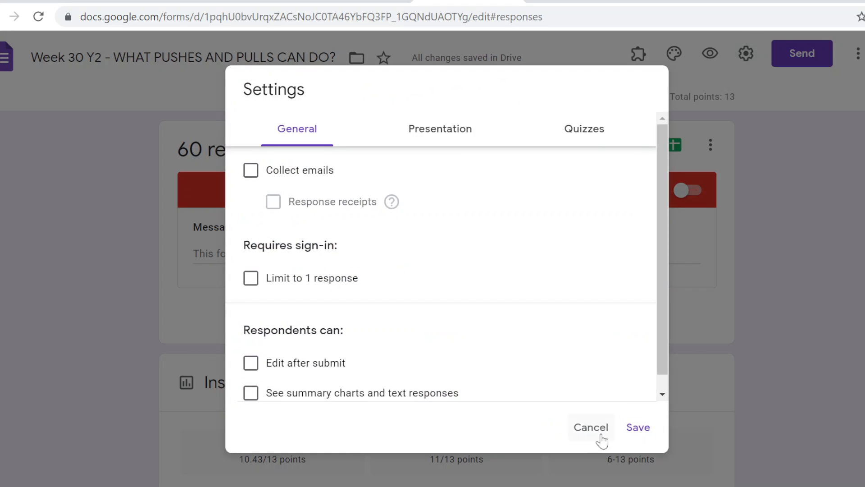
pyautogui.click(598, 434)
pyautogui.click(859, 57)
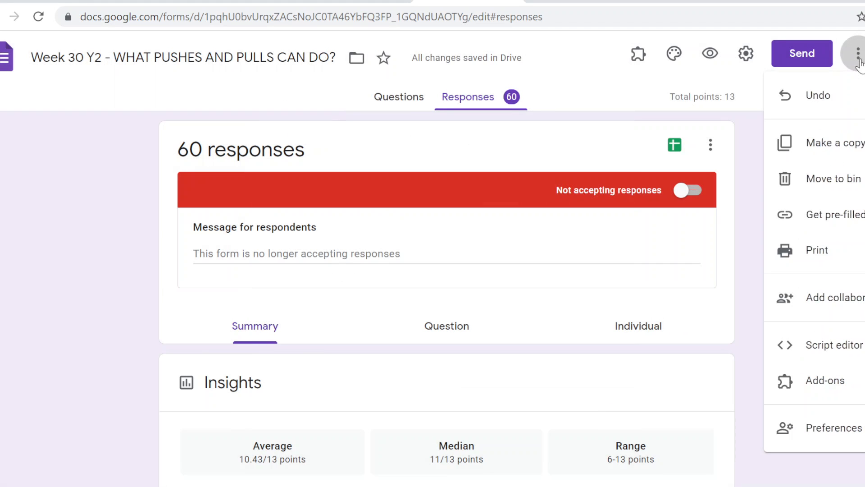
pyautogui.click(806, 384)
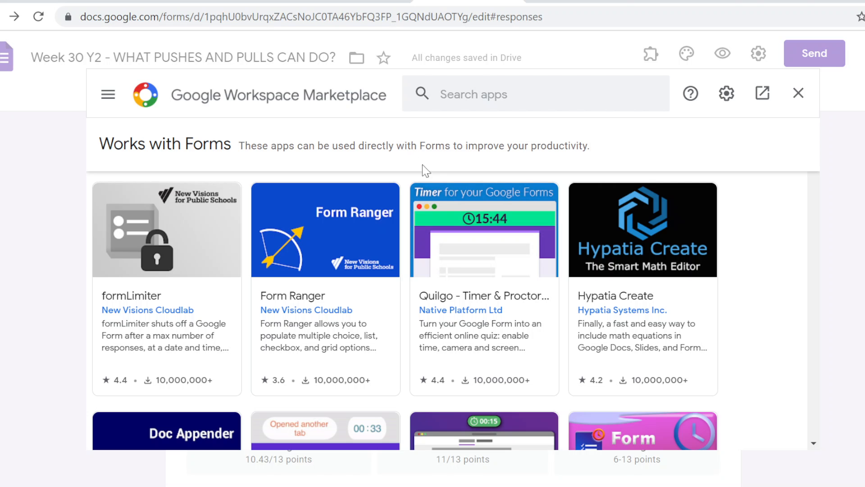
# - Search the Google Workspace Marketplace for the Flubaroo add-on
pyautogui.click(465, 90)
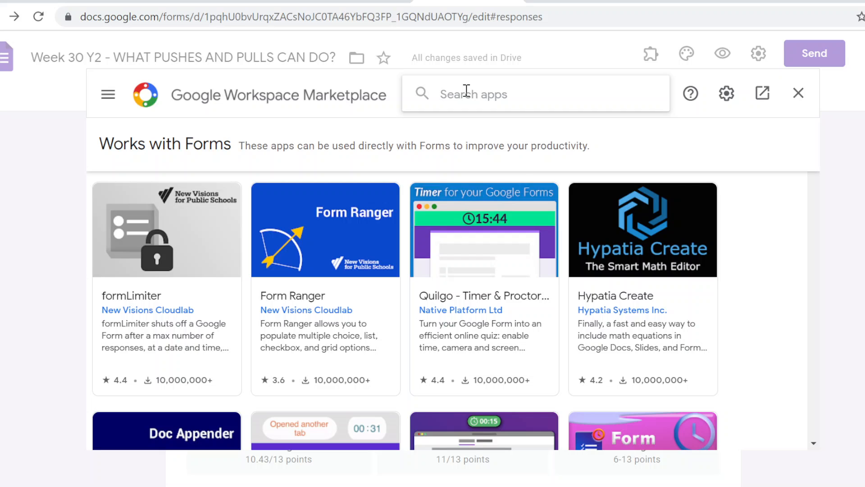
pyautogui.write('fluba')
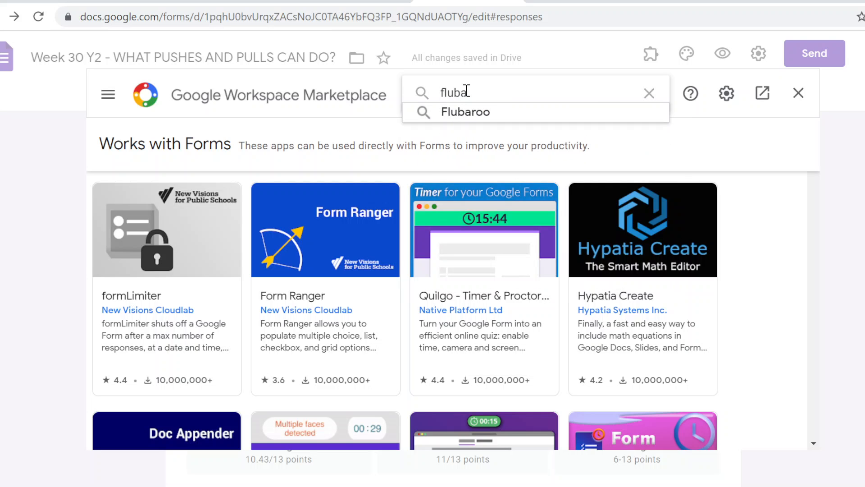
pyautogui.click(467, 112)
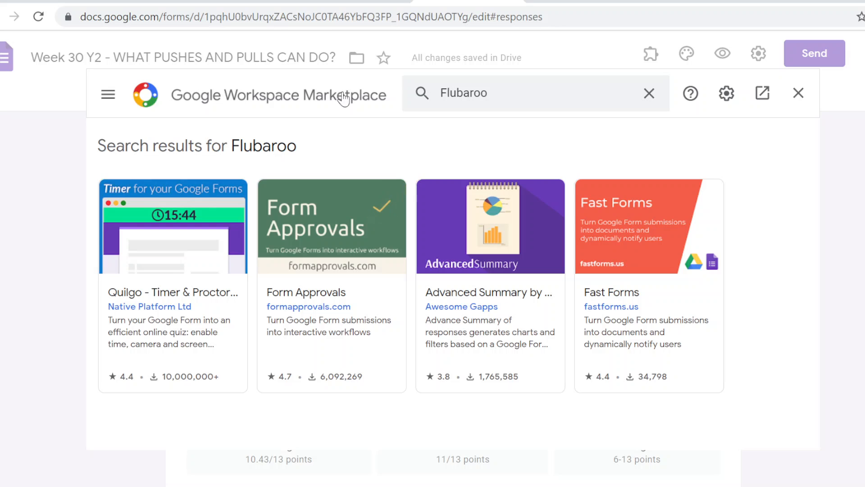
# - Replace the Marketplace search with "flu", run it, and close the Marketplace
pyautogui.click(650, 94)
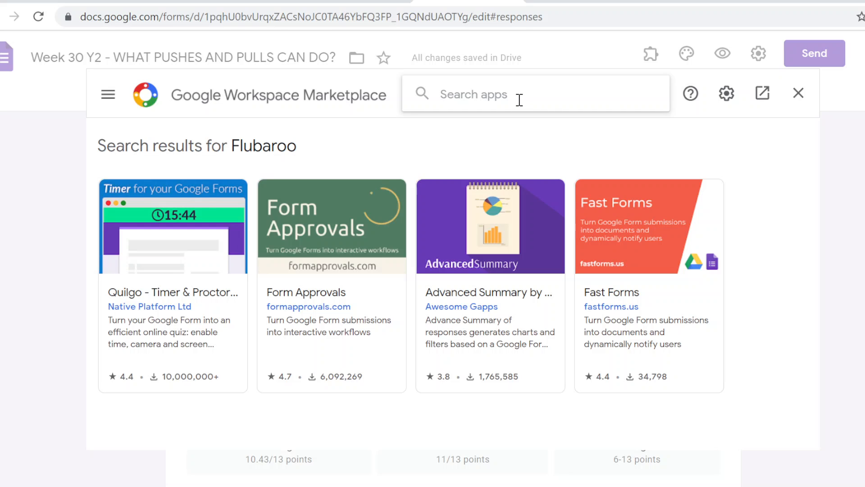
pyautogui.write('flu')
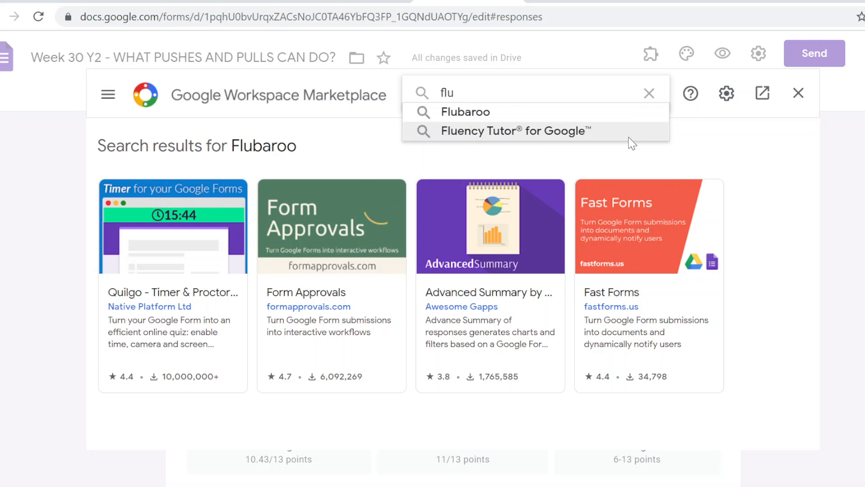
pyautogui.press('Return')
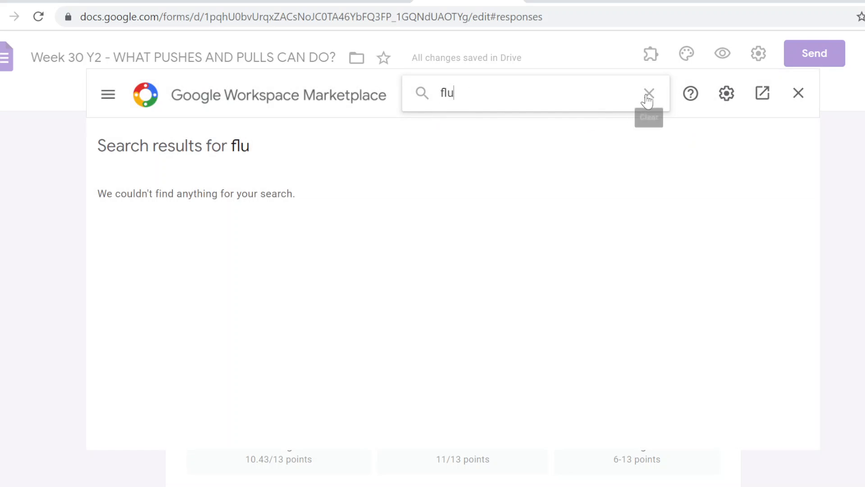
pyautogui.click(798, 93)
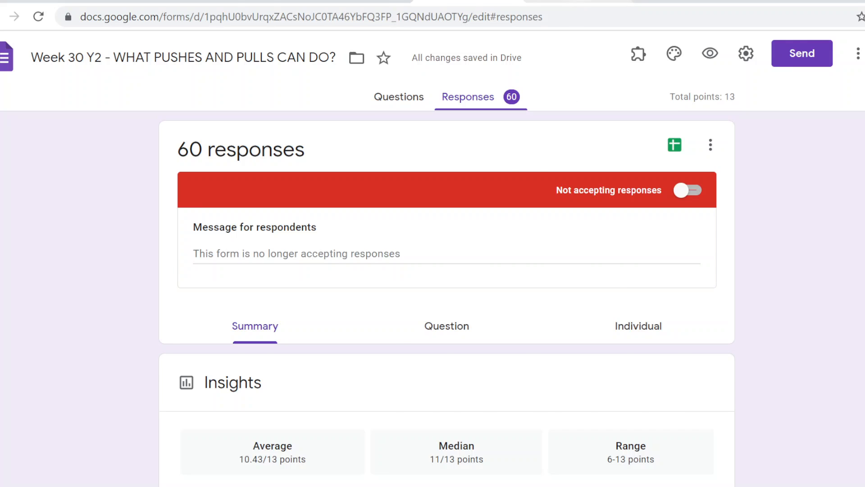
# - Switch to the linked responses spreadsheet, enable the Flubaroo add-on in this sheet, and dismiss its notification
pyautogui.click(586, 2)
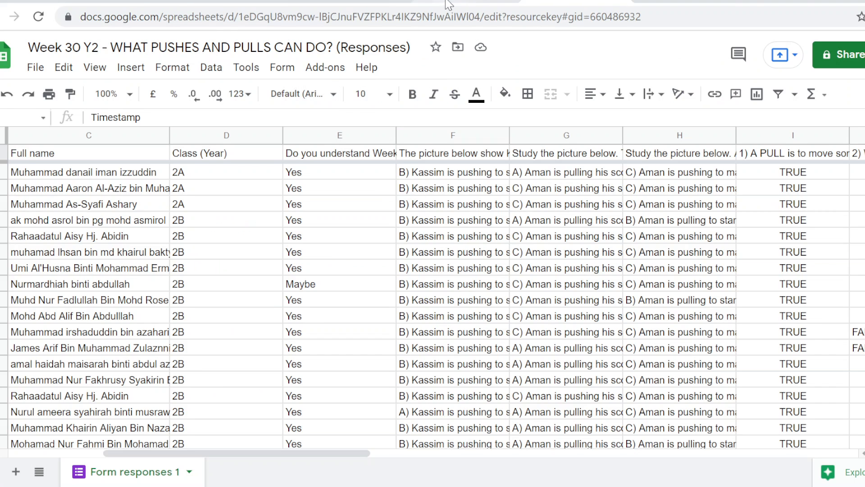
pyautogui.click(339, 74)
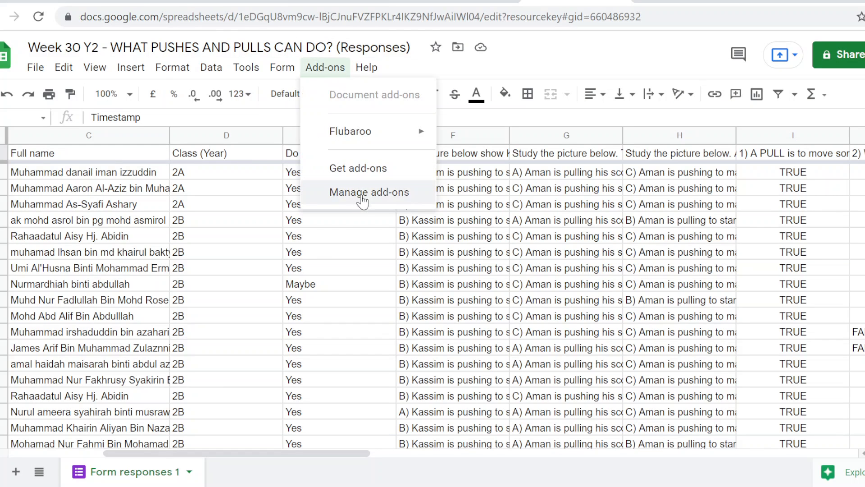
pyautogui.moveTo(372, 140)
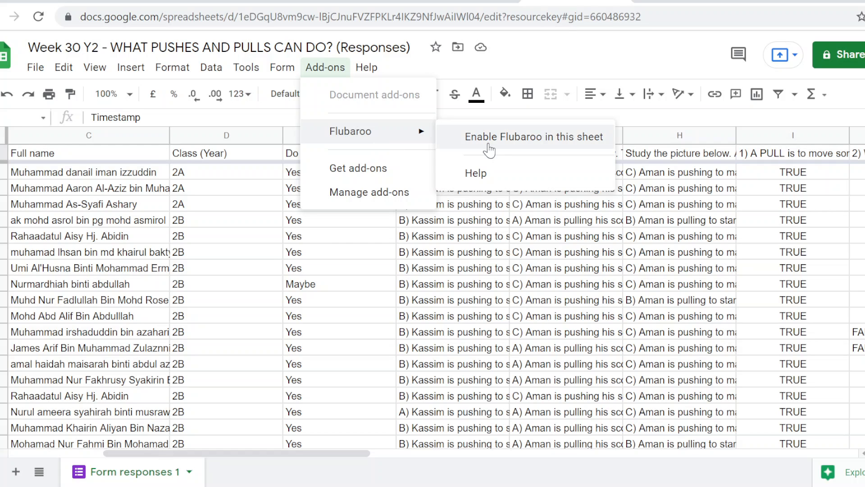
pyautogui.click(489, 144)
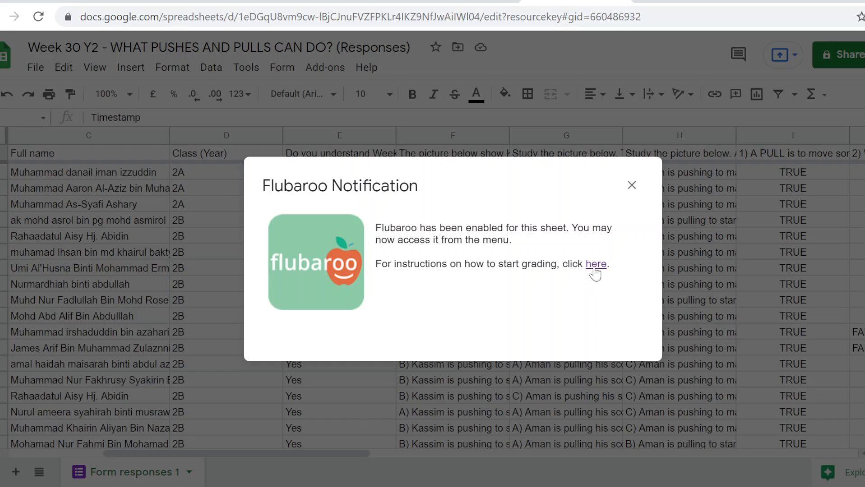
pyautogui.click(632, 185)
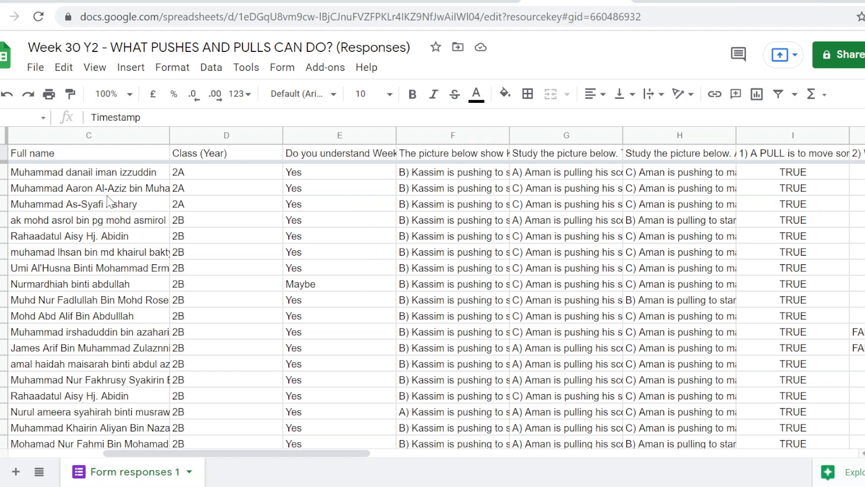
# - Start Flubaroo's Grade Assignment on the responses sheet
pyautogui.scroll(-5, 180, 225)
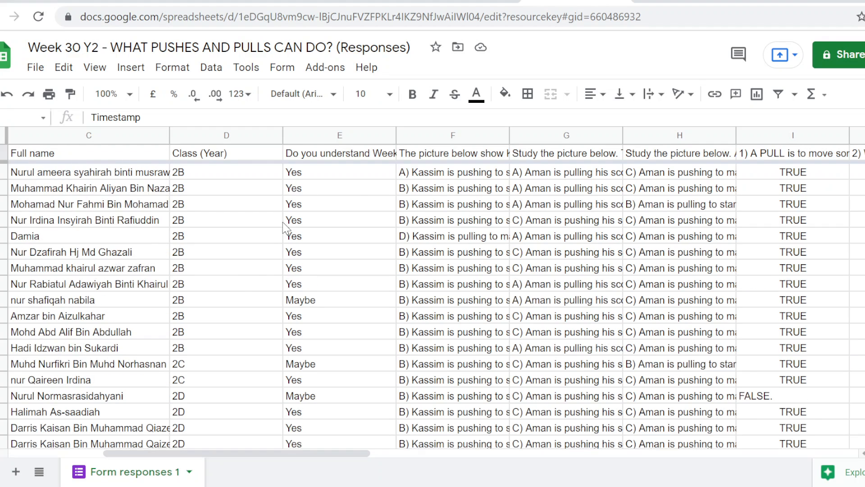
pyautogui.click(334, 70)
pyautogui.moveTo(420, 134)
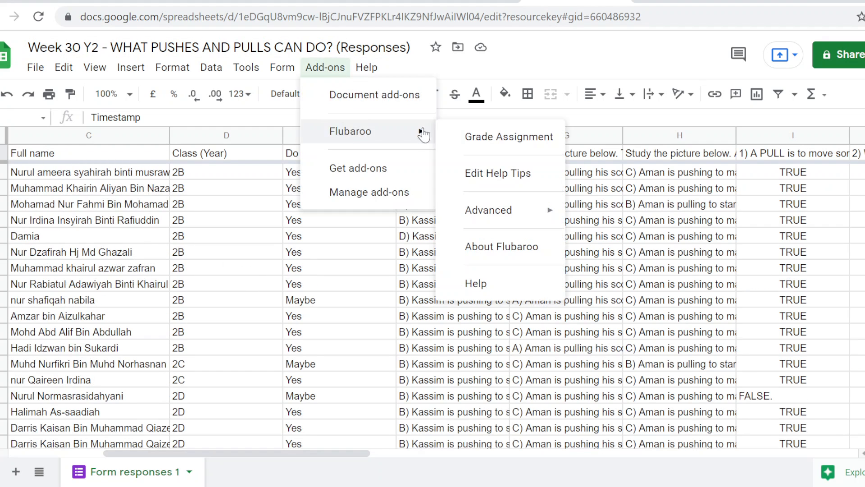
pyautogui.click(453, 136)
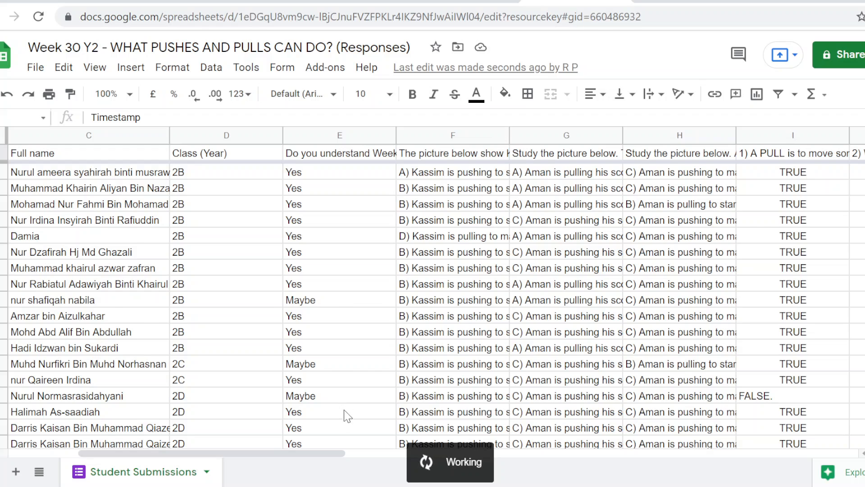
pyautogui.scroll(-1, 344, 410)
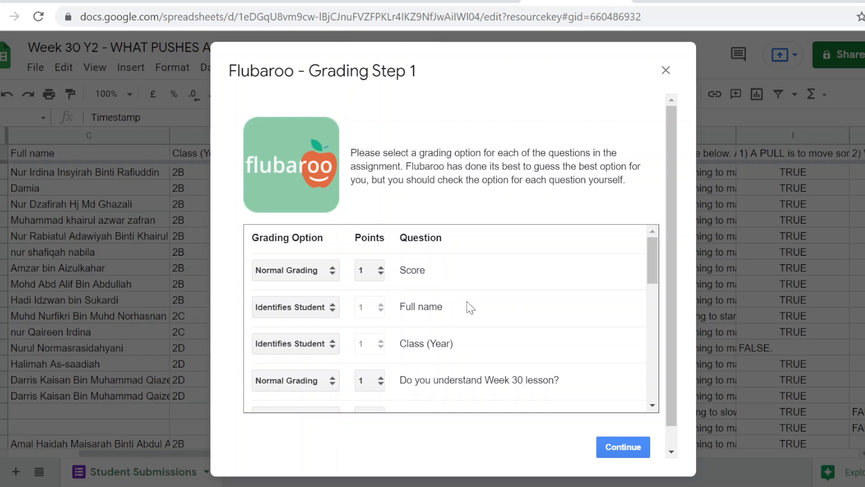
# - Set the grading option to Skip Grading for Score and for "Do you understand Week 30 lesson?"
pyautogui.scroll(-2, 405, 280)
pyautogui.scroll(2, 456, 282)
pyautogui.click(329, 273)
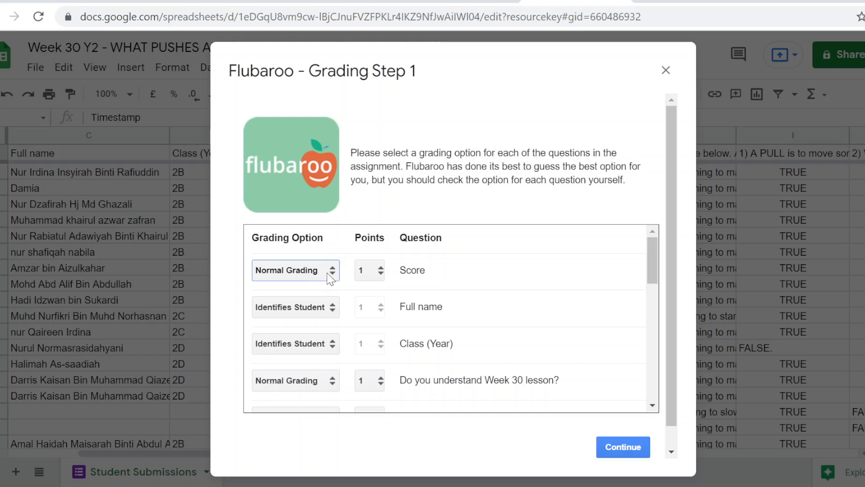
pyautogui.click(295, 301)
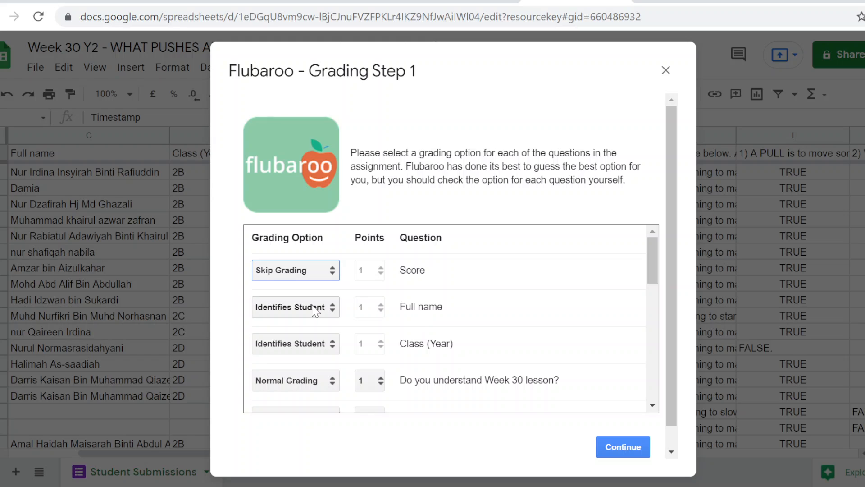
pyautogui.scroll(-2, 453, 331)
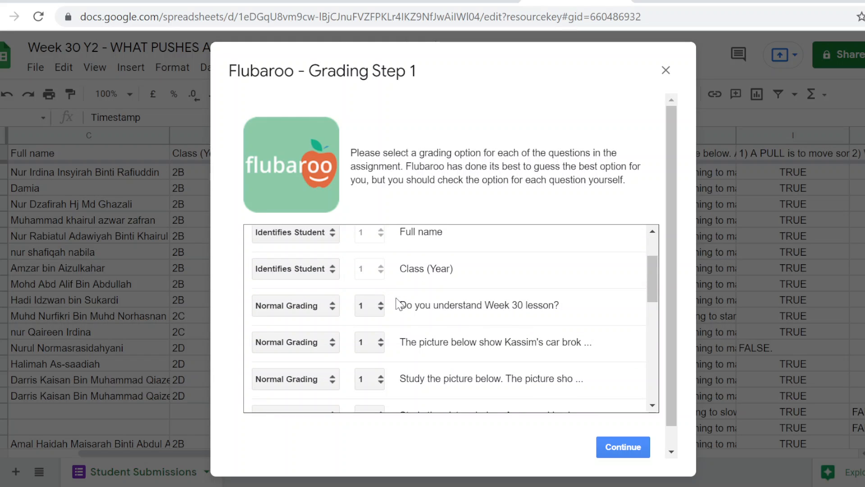
pyautogui.click(330, 304)
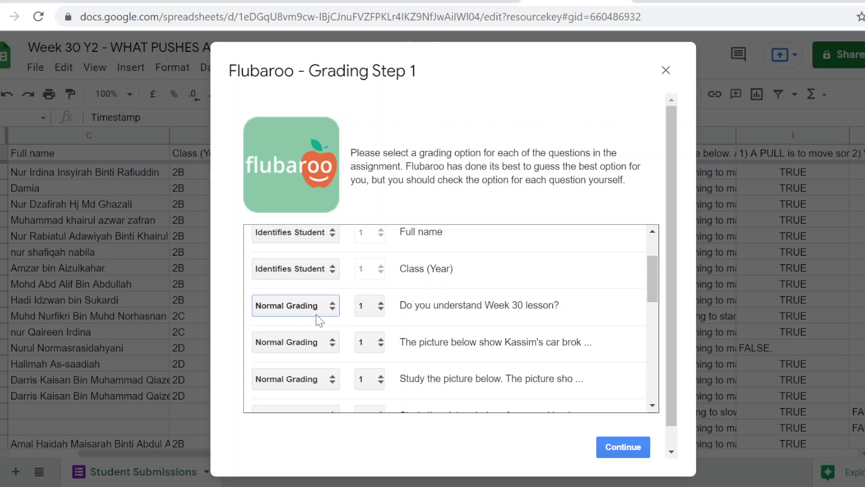
pyautogui.click(296, 332)
# - Check the grading options and points of all questions in Grading Step 1 and continue to the answer key selection
pyautogui.scroll(-2, 488, 361)
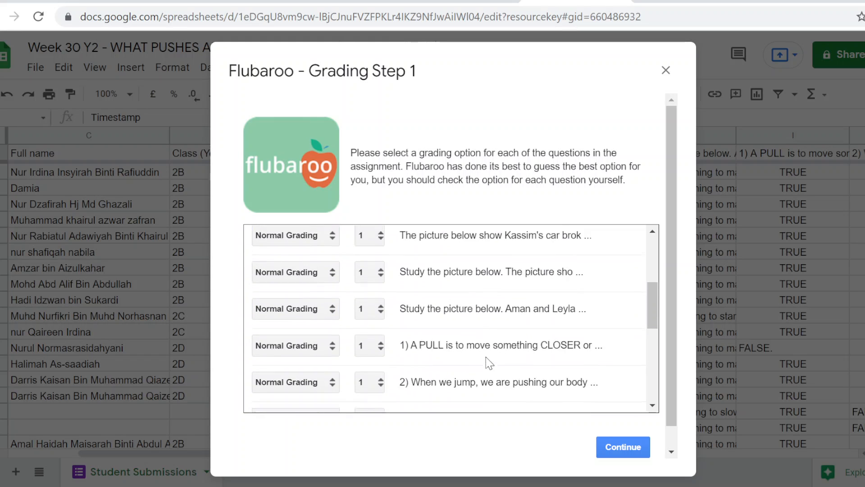
pyautogui.scroll(2, 488, 351)
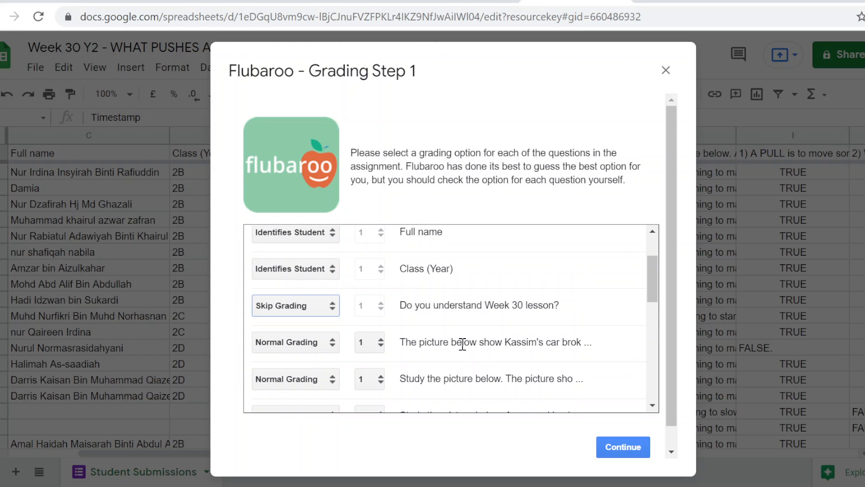
pyautogui.scroll(-2, 456, 340)
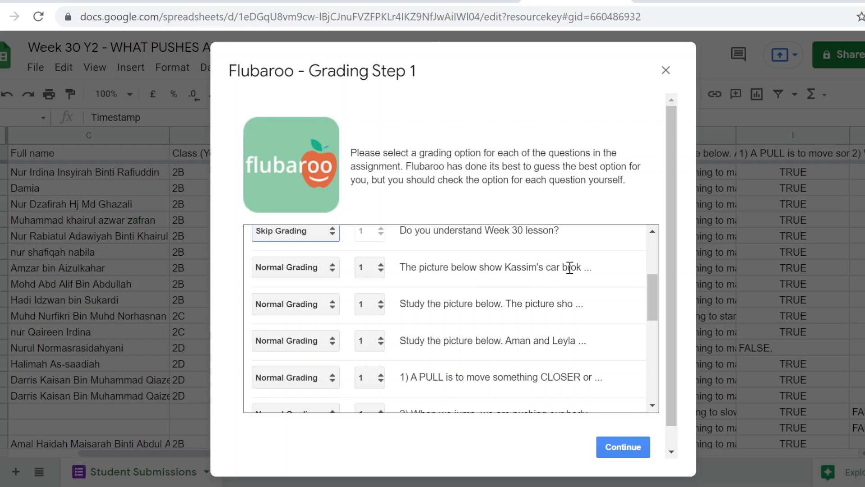
pyautogui.scroll(-7, 469, 297)
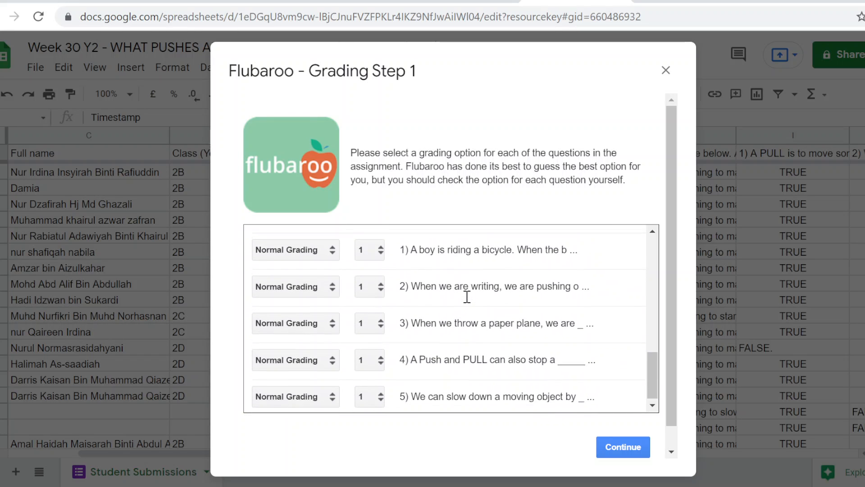
pyautogui.scroll(5, 440, 395)
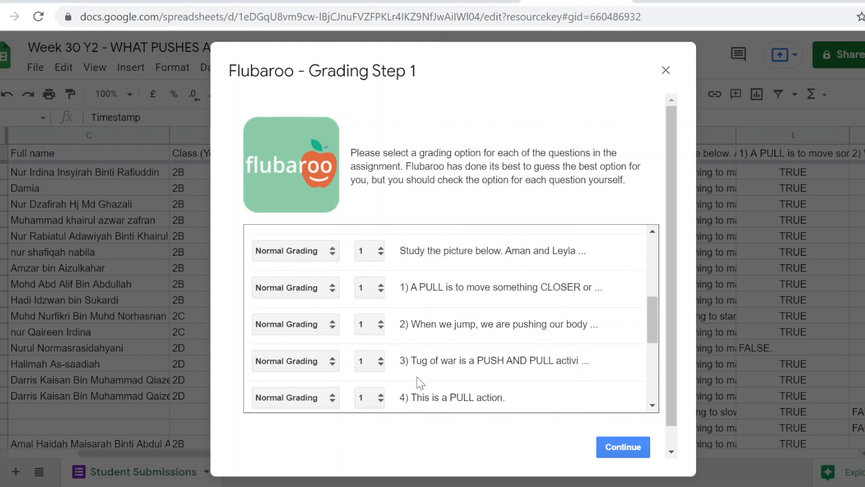
pyautogui.scroll(3, 416, 293)
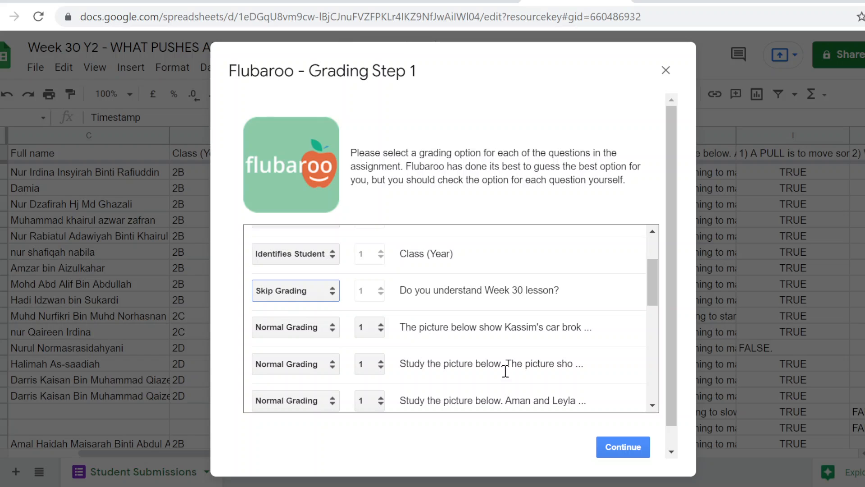
pyautogui.scroll(2, 422, 343)
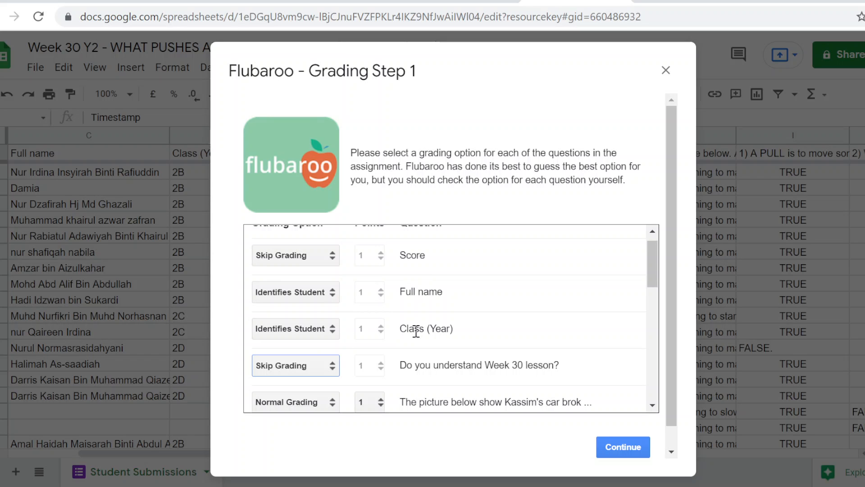
pyautogui.click(623, 448)
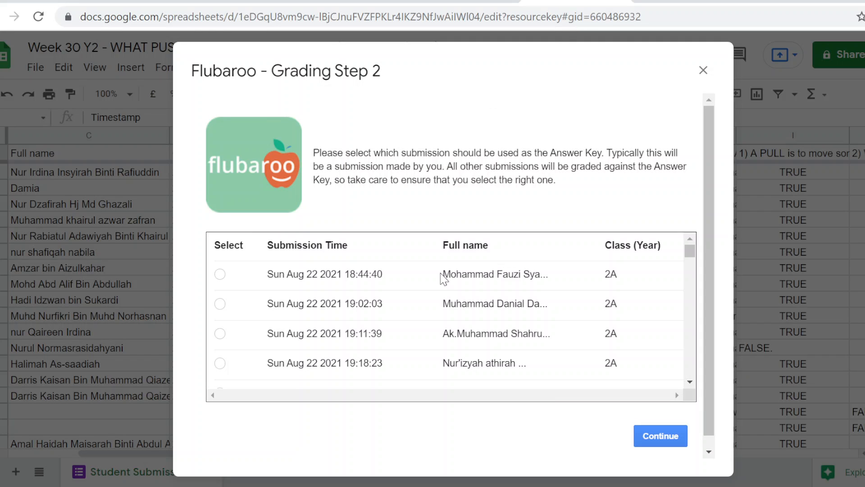
# - Look through the list of submissions for one that can serve as the Answer Key
pyautogui.scroll(-20, 497, 304)
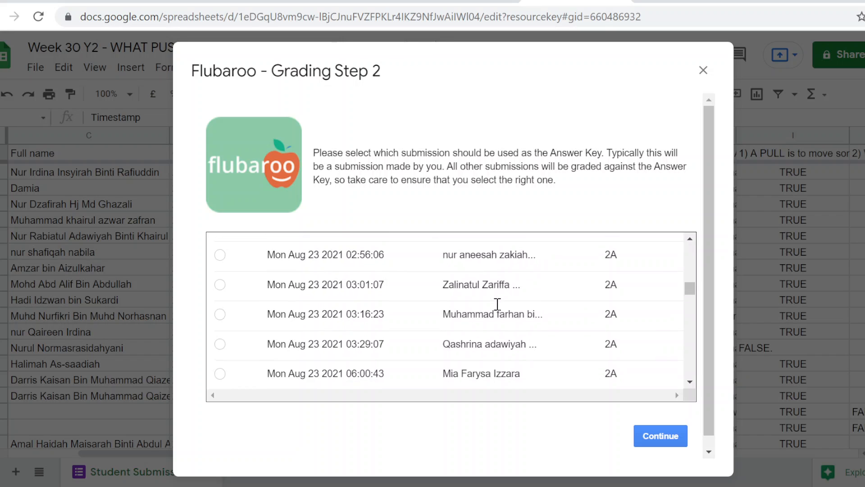
pyautogui.scroll(-15, 498, 317)
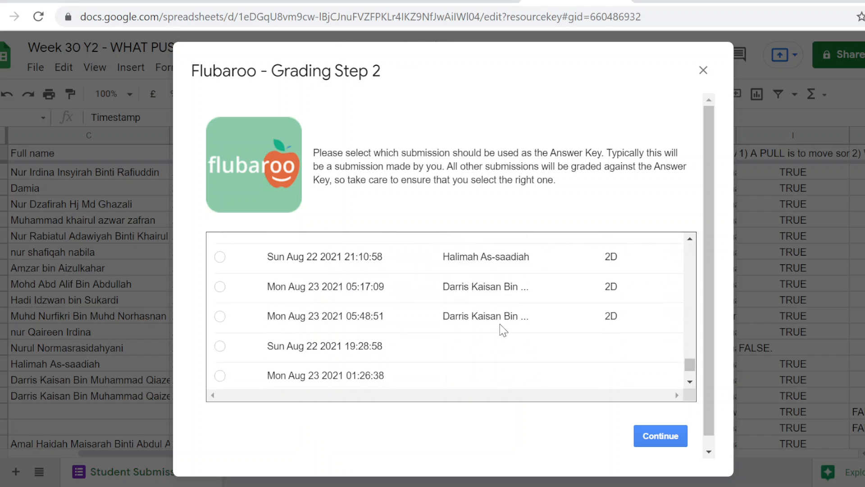
pyautogui.scroll(20, 503, 334)
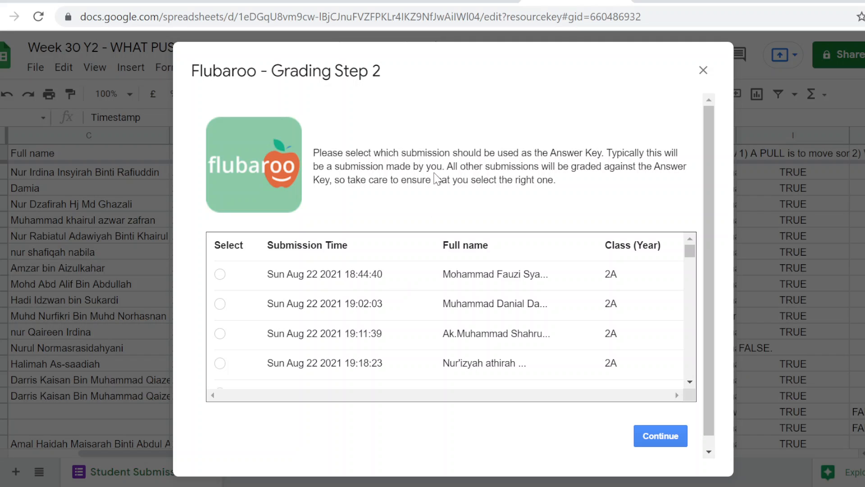
# - Return to the quiz form's responses summary and examine the 13-point bar of the total points distribution and the full name list
pyautogui.click(484, 1)
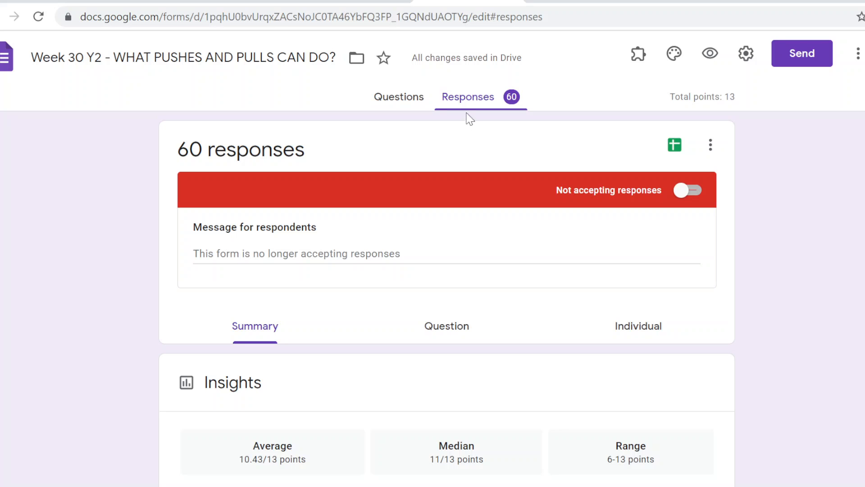
pyautogui.scroll(-6, 432, 252)
pyautogui.moveTo(631, 325)
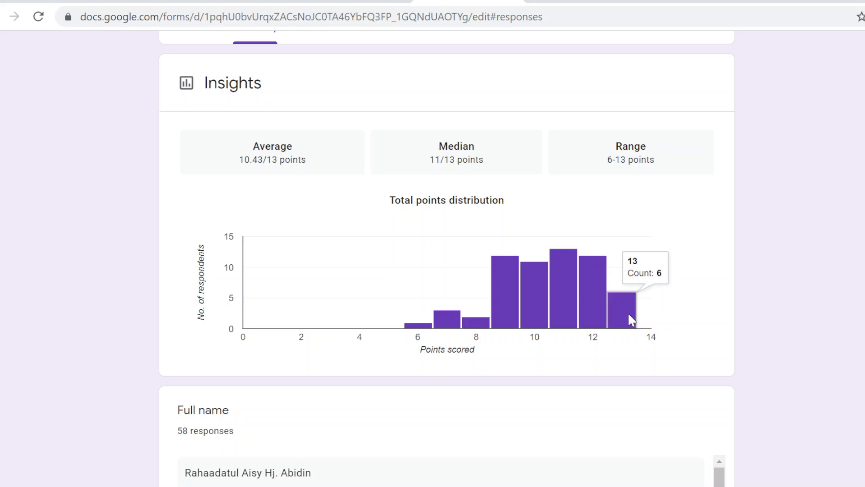
pyautogui.click(630, 319)
pyautogui.scroll(-5, 633, 322)
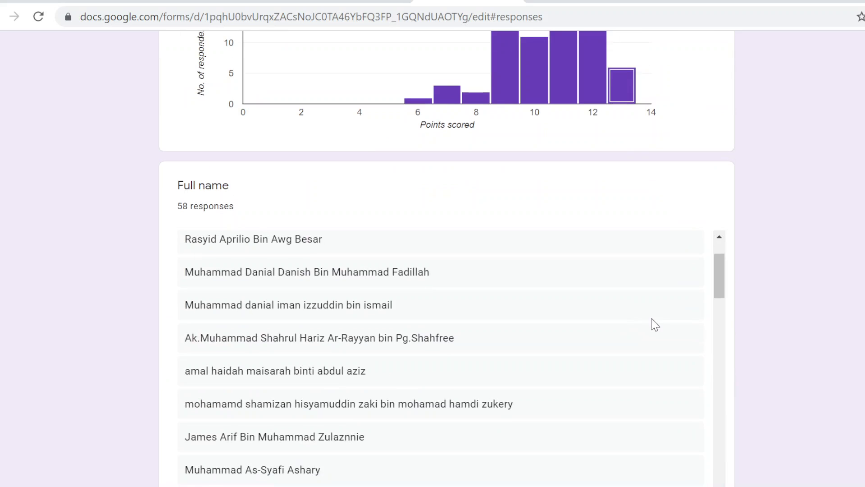
pyautogui.scroll(-2, 652, 321)
pyautogui.scroll(8, 630, 293)
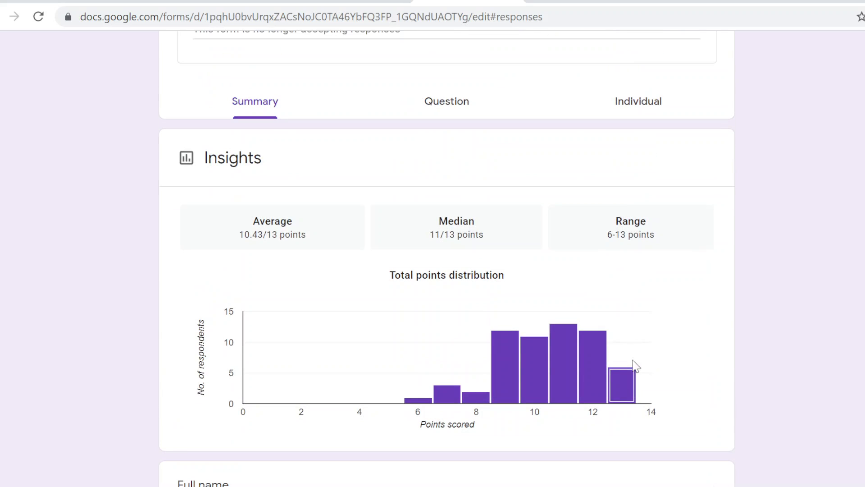
# - Open the individual responses and read response 1's answers from the multiple choice section through the last fill-in-the-blanks question
pyautogui.doubleClick(629, 378)
pyautogui.click(641, 114)
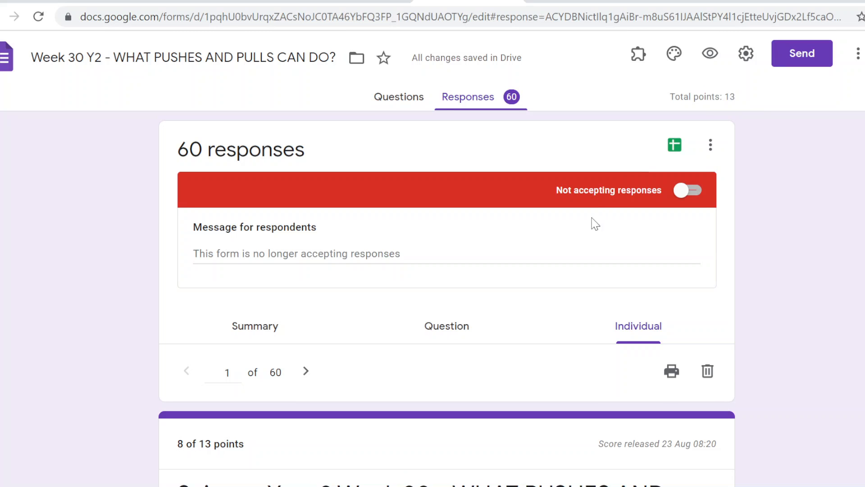
pyautogui.scroll(-3, 595, 224)
pyautogui.scroll(3, 576, 218)
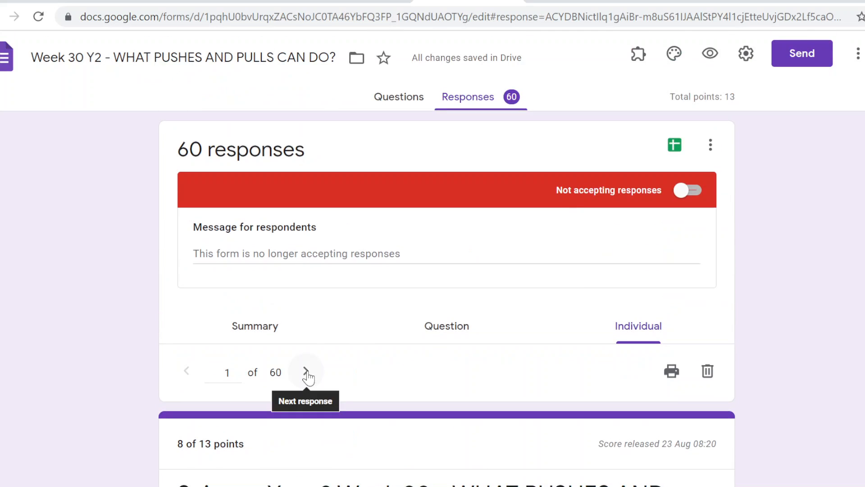
pyautogui.scroll(-10, 418, 387)
pyautogui.scroll(-16, 422, 383)
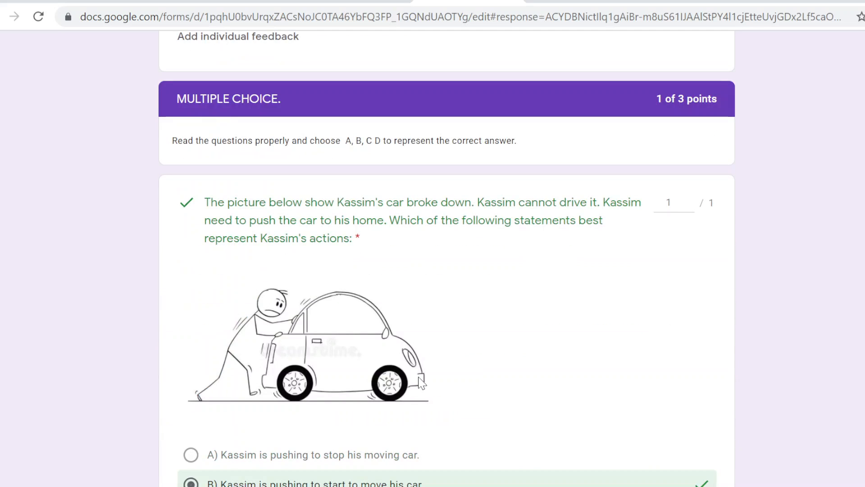
pyautogui.scroll(-7, 422, 376)
pyautogui.scroll(3, 421, 376)
pyautogui.scroll(-8, 421, 376)
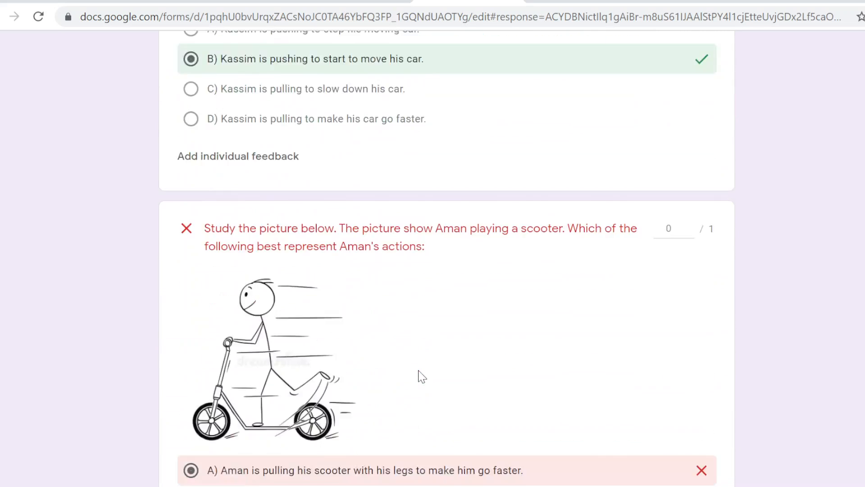
pyautogui.scroll(-20, 421, 374)
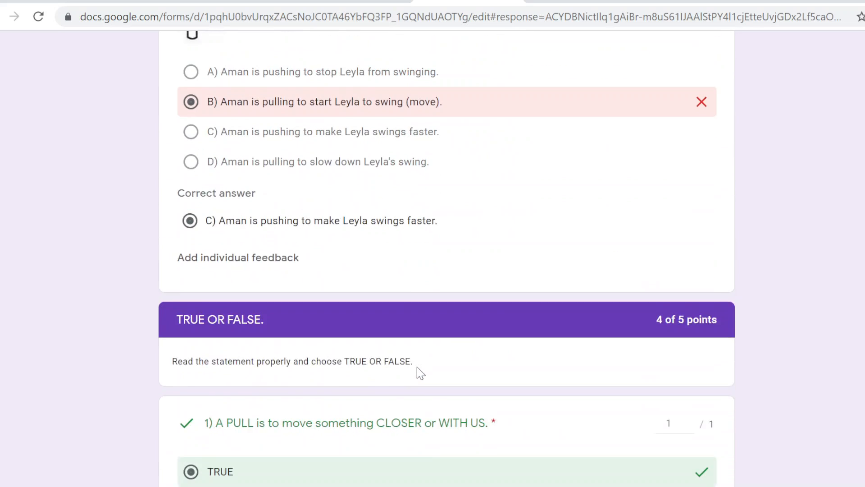
pyautogui.scroll(-7, 420, 373)
pyautogui.scroll(2, 420, 373)
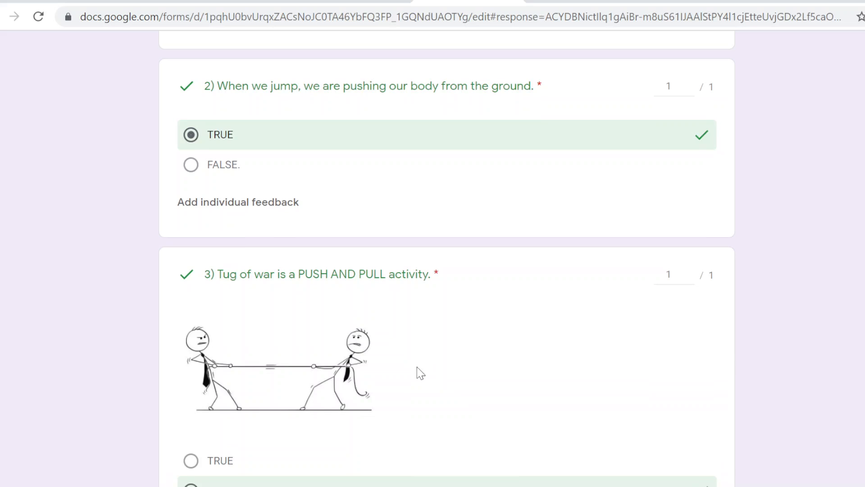
pyautogui.scroll(-5, 421, 373)
pyautogui.scroll(-13, 420, 373)
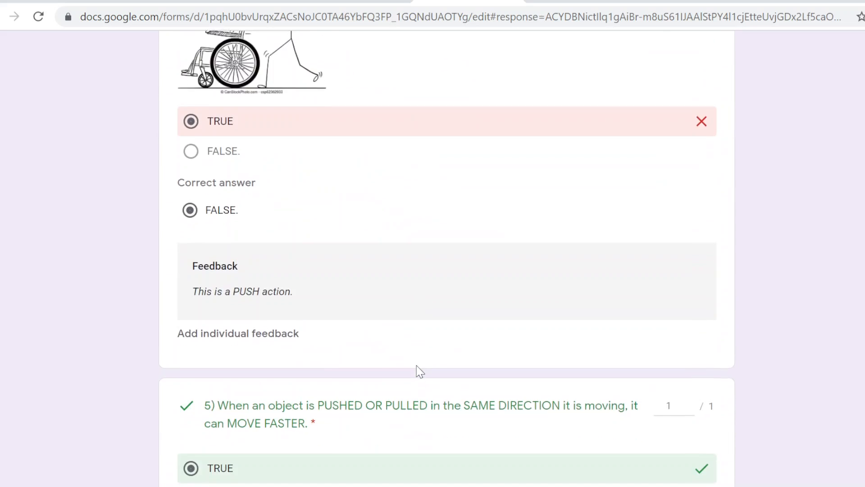
pyautogui.scroll(-16, 420, 372)
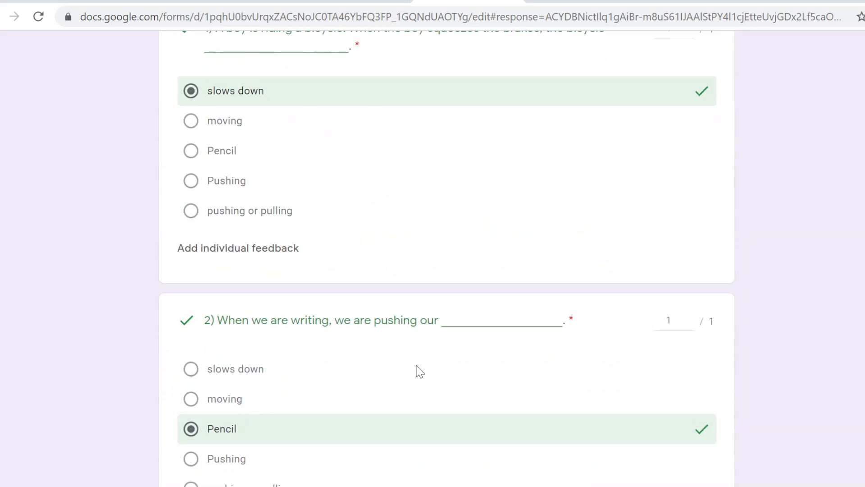
pyautogui.scroll(-16, 419, 371)
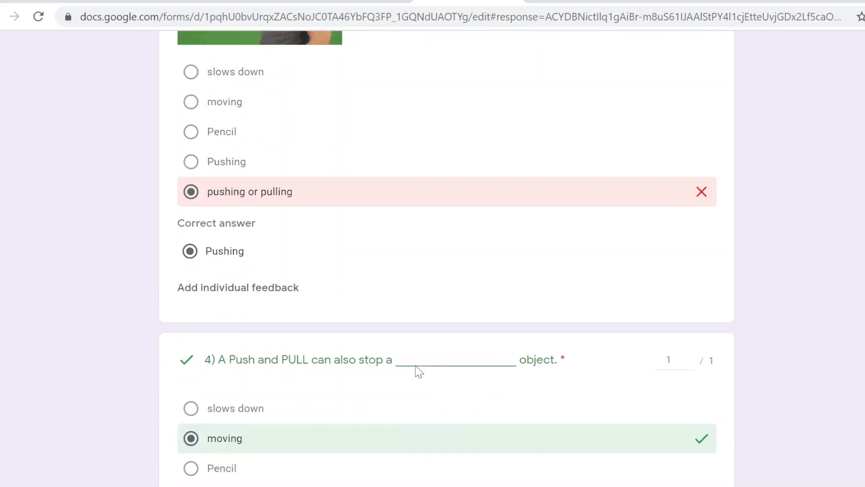
pyautogui.scroll(-8, 419, 370)
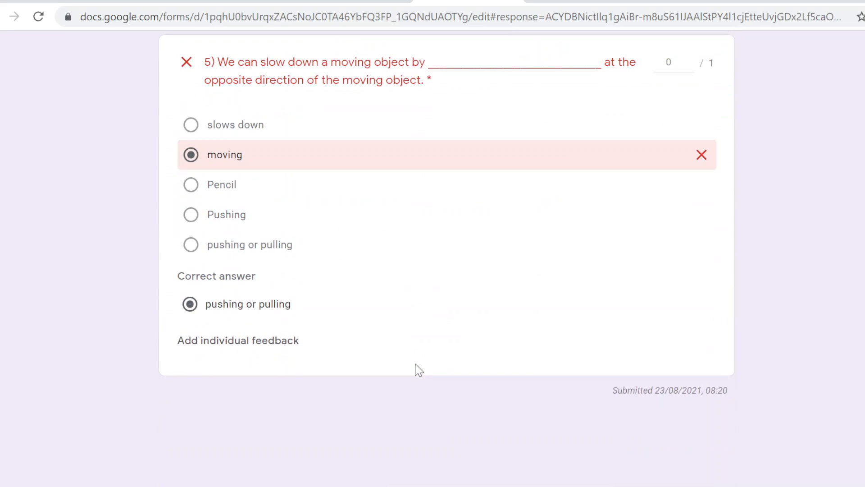
# - Go back over response 1 from its last question up to the respondent details and the total score
pyautogui.scroll(14, 419, 371)
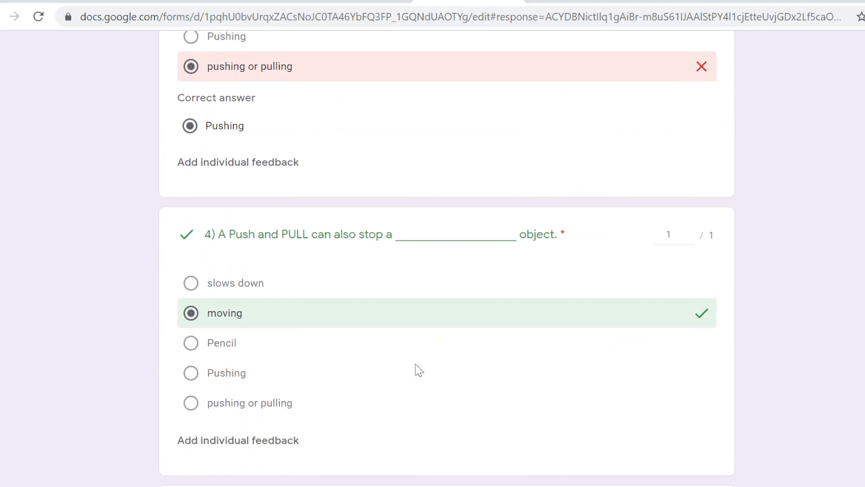
pyautogui.scroll(15, 418, 369)
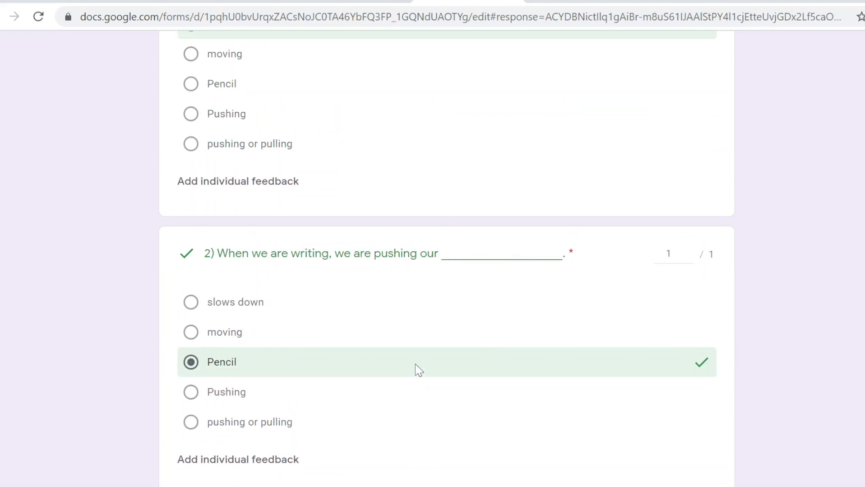
pyautogui.scroll(8, 419, 369)
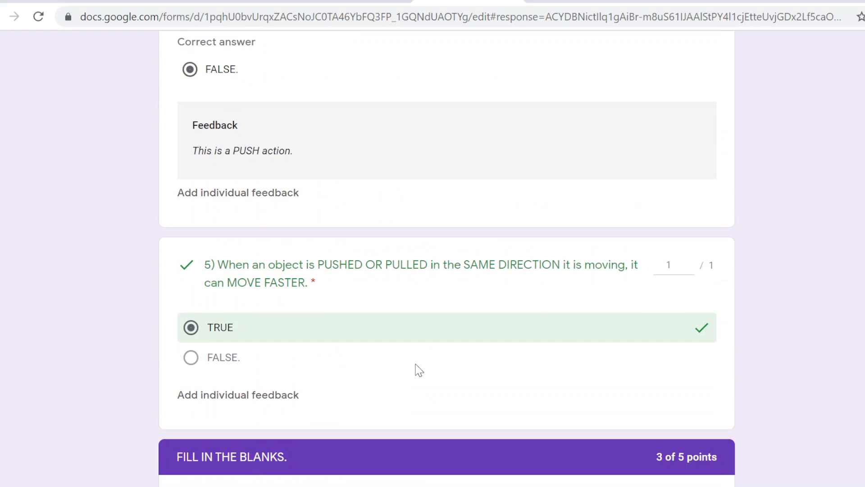
pyautogui.scroll(17, 419, 370)
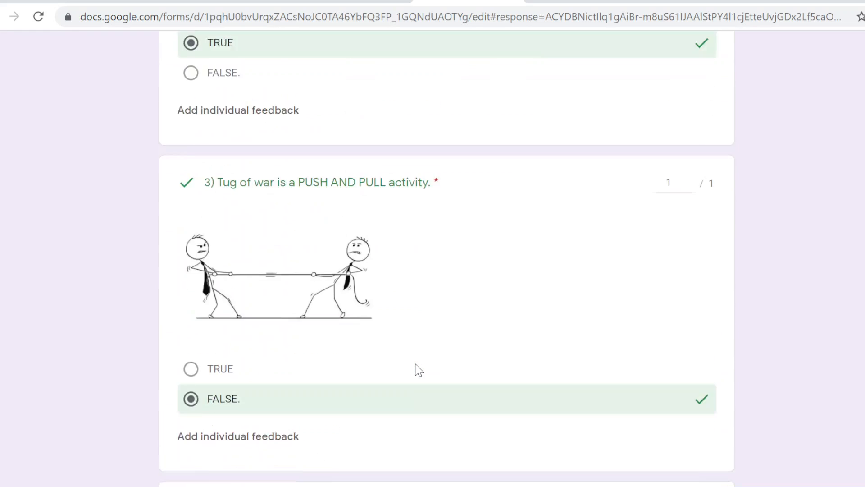
pyautogui.scroll(15, 418, 370)
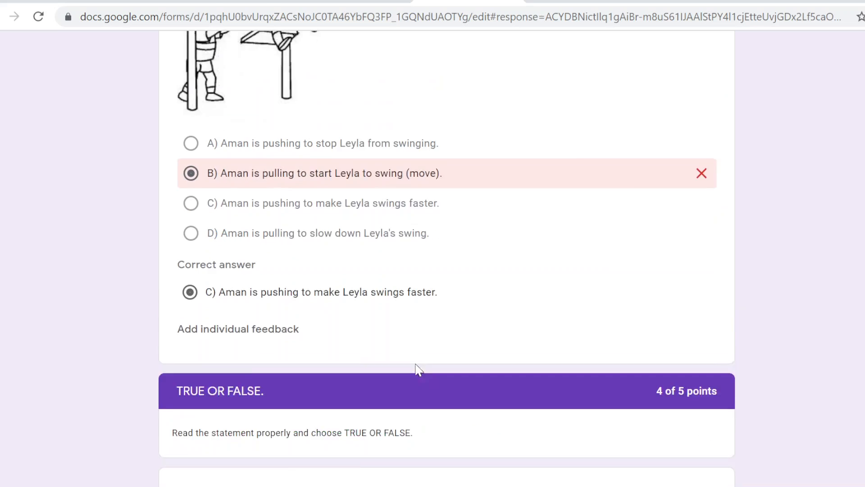
pyautogui.scroll(5, 419, 369)
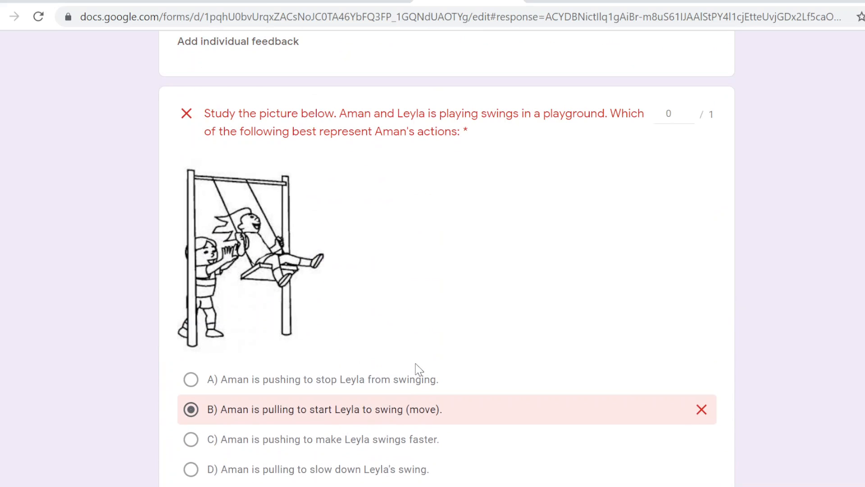
pyautogui.scroll(14, 419, 370)
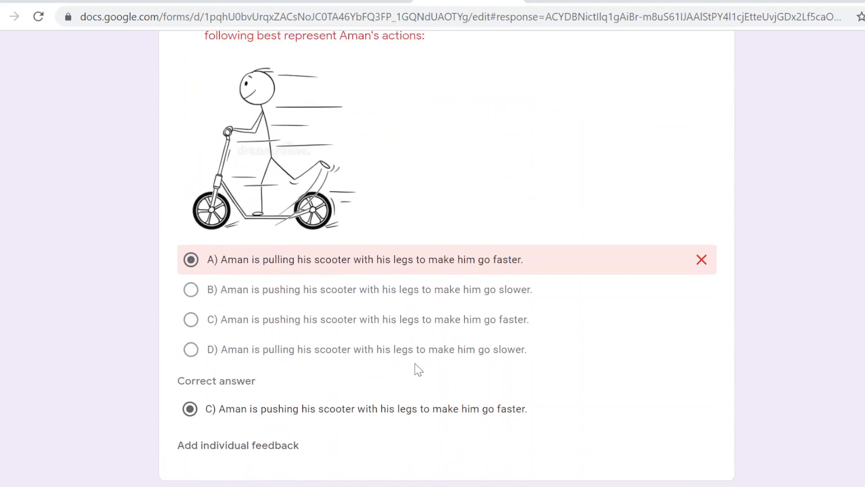
pyautogui.scroll(14, 419, 369)
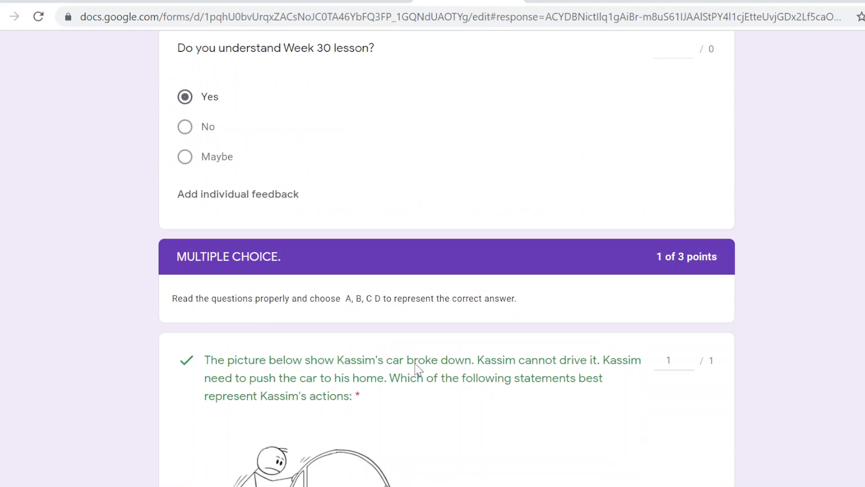
pyautogui.scroll(8, 416, 363)
pyautogui.scroll(11, 419, 369)
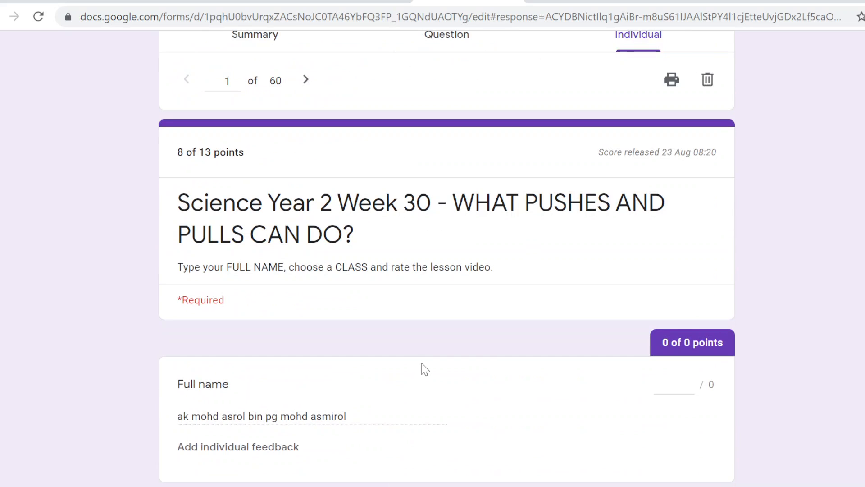
pyautogui.scroll(-3, 505, 342)
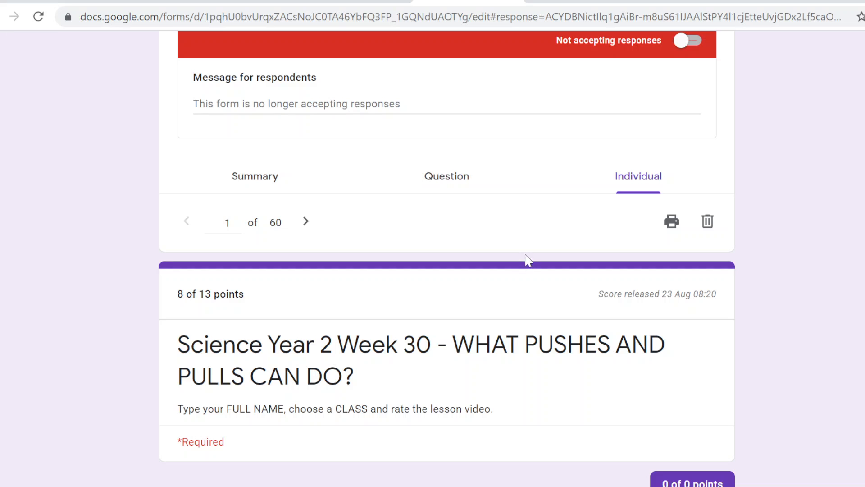
pyautogui.scroll(3, 628, 279)
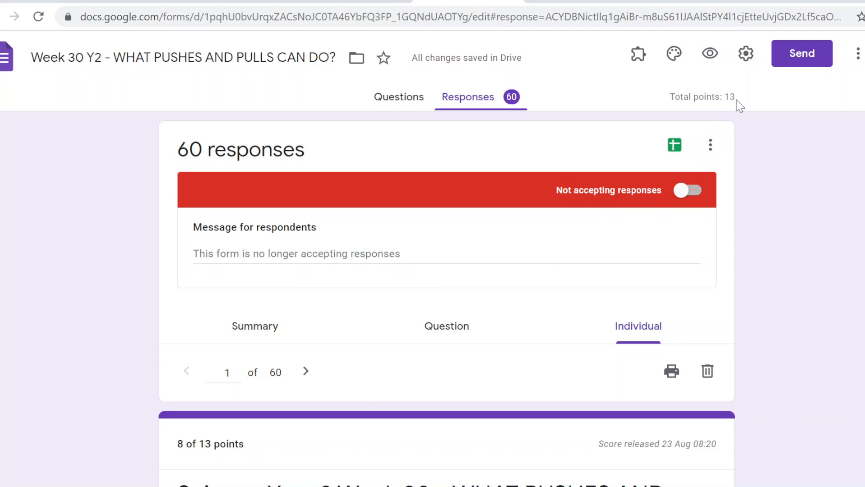
pyautogui.scroll(-8, 373, 309)
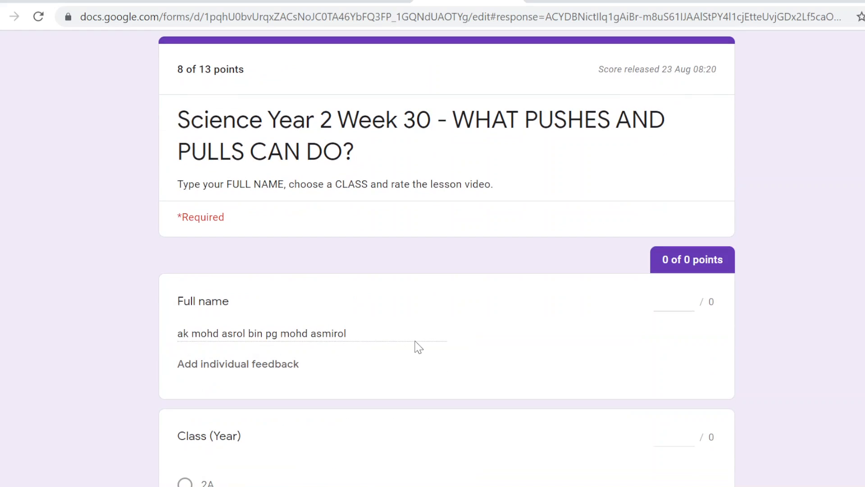
pyautogui.scroll(-2, 655, 329)
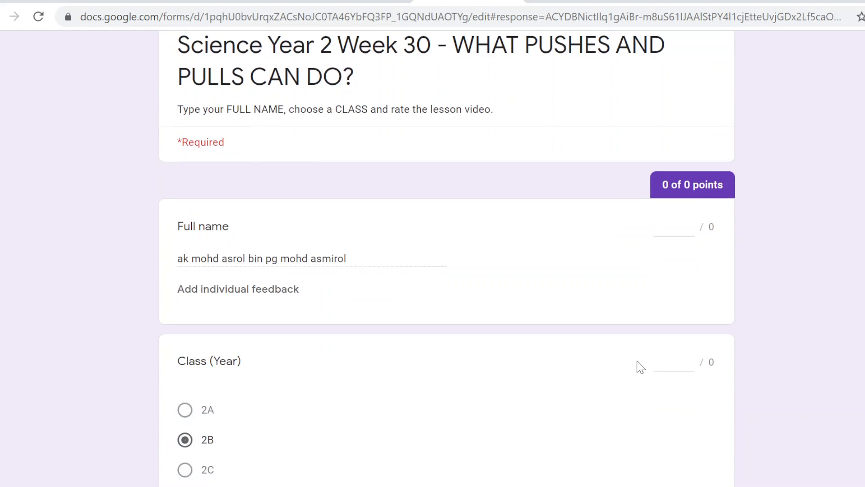
pyautogui.scroll(10, 615, 424)
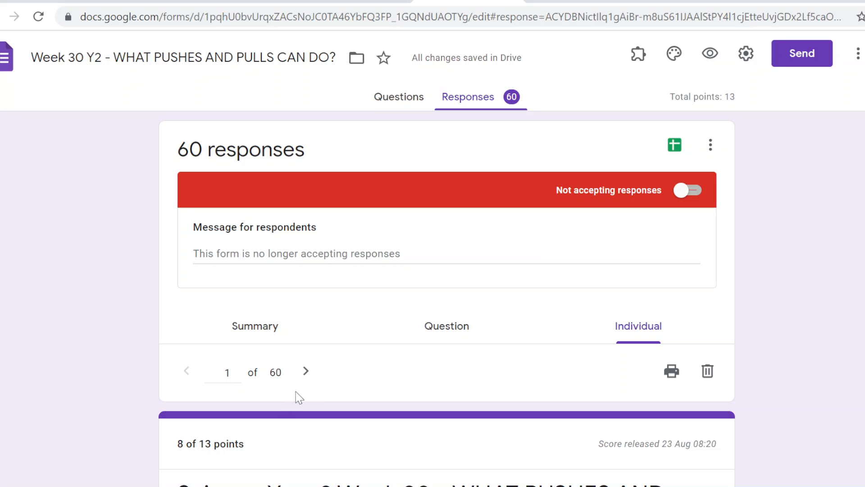
# - Browse the following individual responses for a full-mark one, stopping at response 6 to check its score, full name and class
pyautogui.click(305, 370)
pyautogui.click(306, 371)
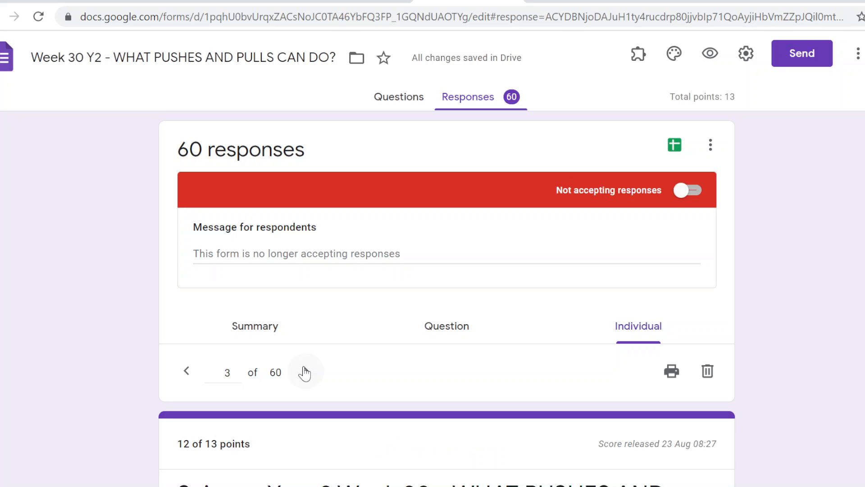
pyautogui.click(306, 370)
pyautogui.click(306, 371)
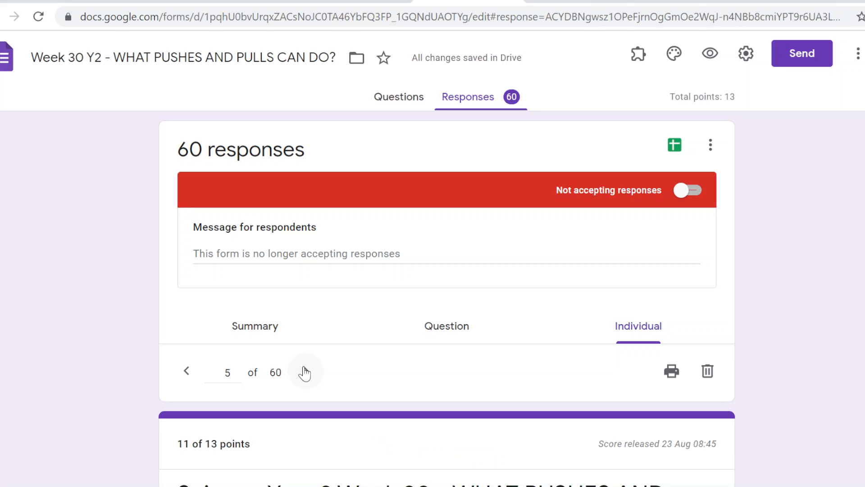
pyautogui.click(305, 370)
pyautogui.click(305, 371)
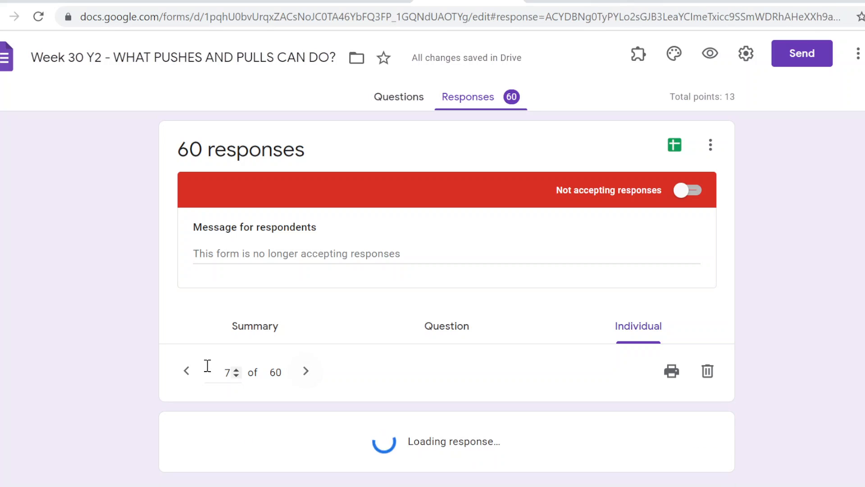
pyautogui.click(186, 372)
pyautogui.scroll(-5, 212, 459)
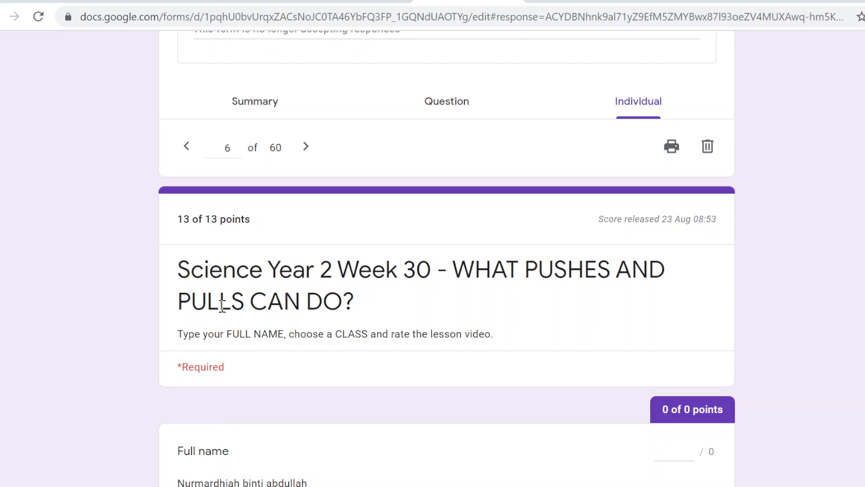
pyautogui.scroll(-7, 222, 311)
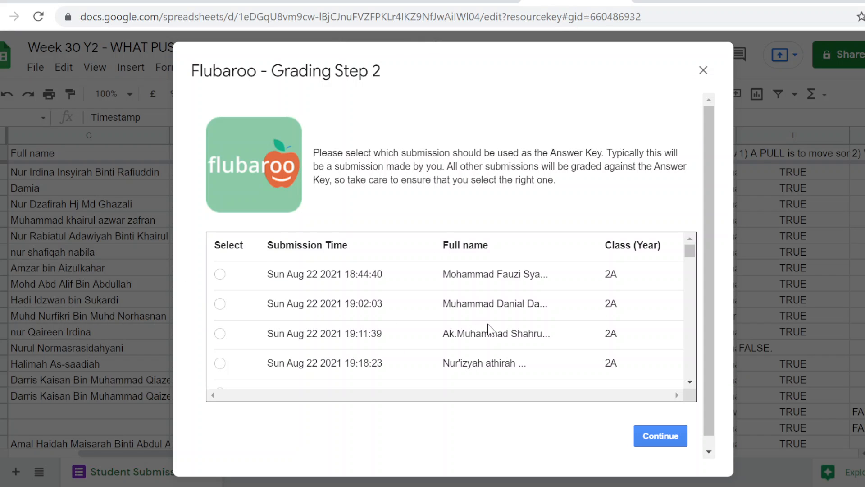
# - In Flubaroo's Grading Step 2, choose the 2B submission of Sun Aug 22 2021 17:53:56 as the Answer Key and run the grading
pyautogui.scroll(-5, 491, 325)
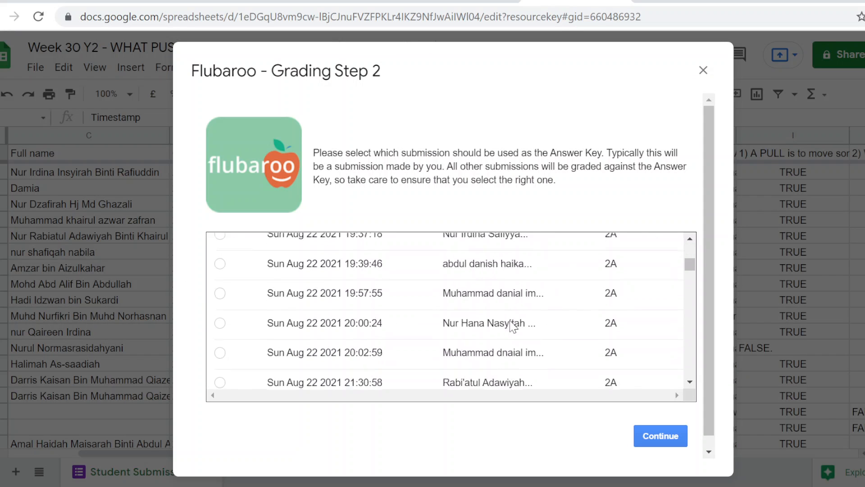
pyautogui.scroll(-5, 511, 316)
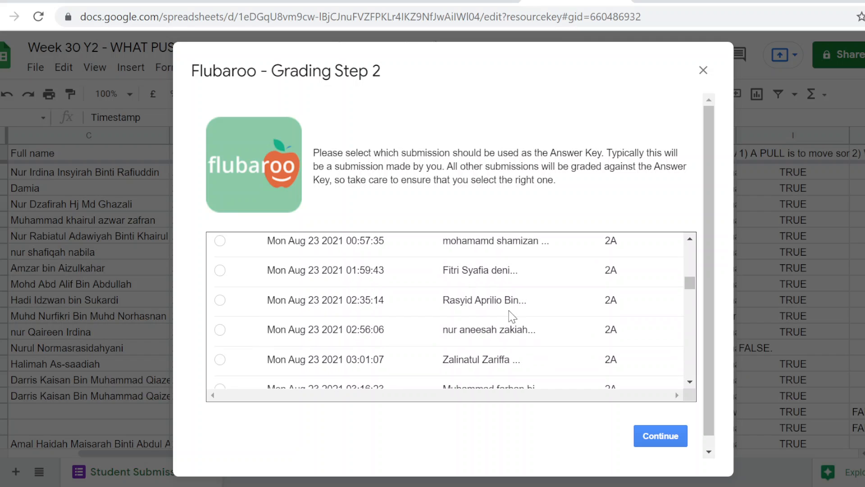
pyautogui.scroll(-5, 511, 315)
pyautogui.scroll(-5, 506, 320)
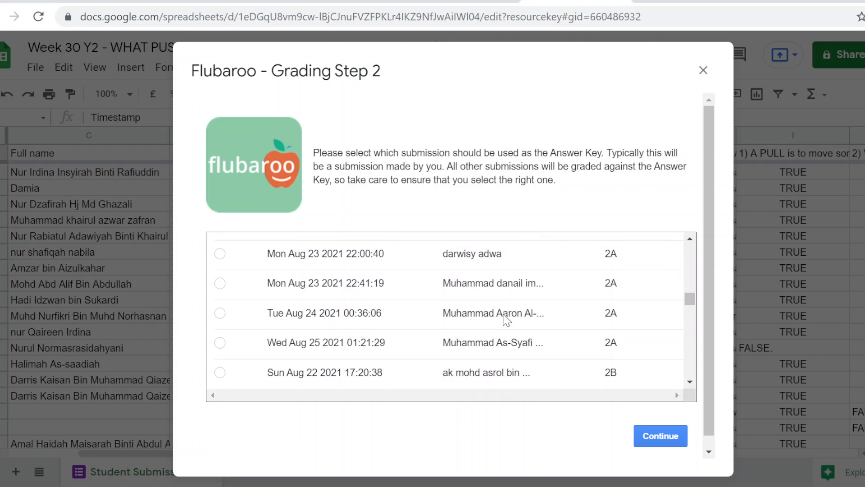
pyautogui.scroll(-3, 506, 320)
pyautogui.scroll(-2, 505, 317)
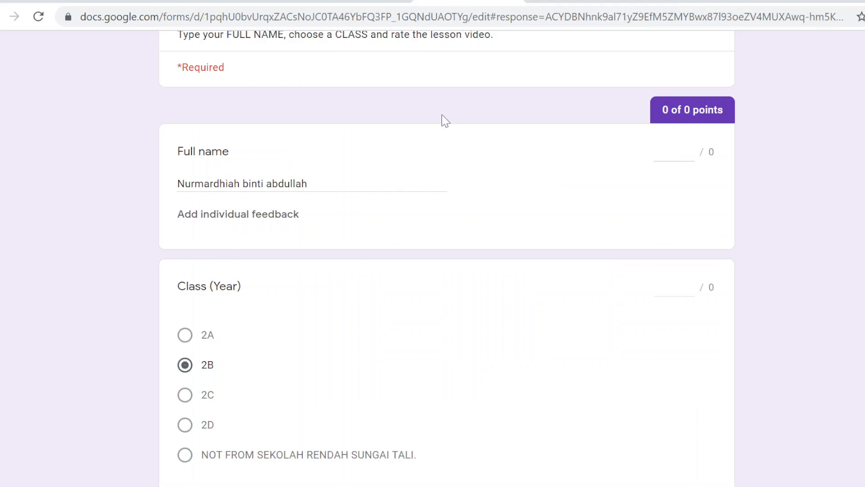
pyautogui.click(579, 2)
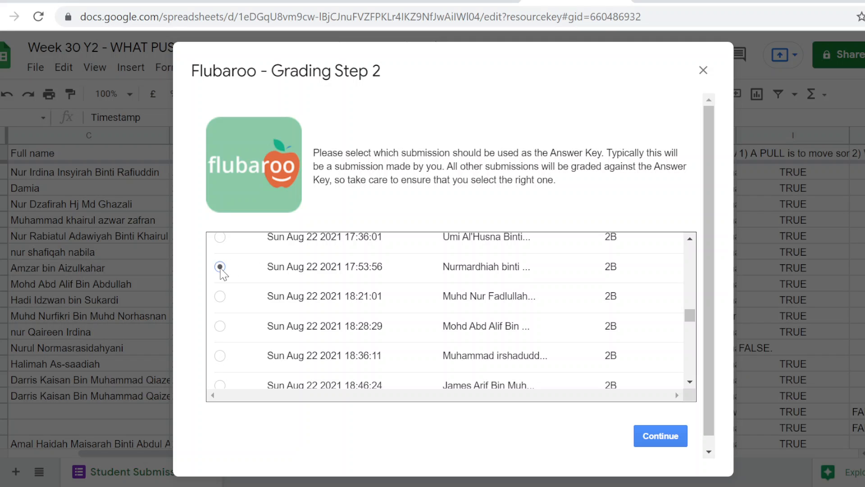
pyautogui.click(661, 439)
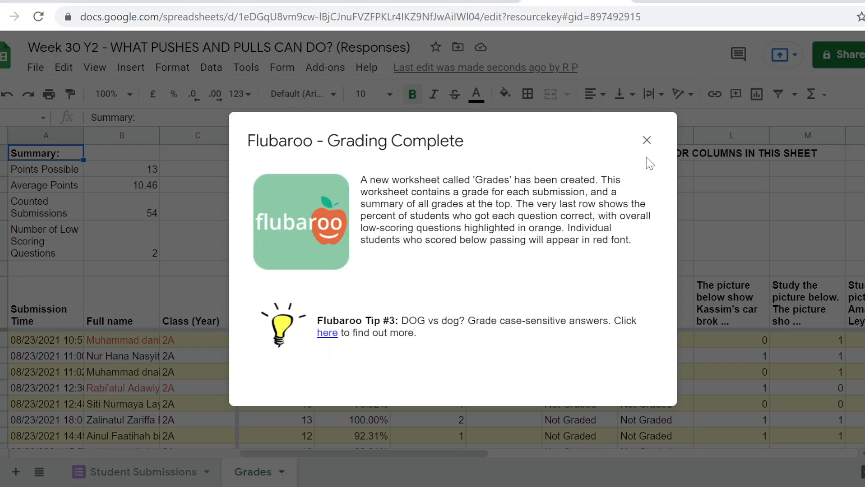
# - Dismiss the Grading Complete message and read the students' total points and percentages on the Grades sheet down to the last submission
pyautogui.click(647, 140)
pyautogui.scroll(-3, 613, 297)
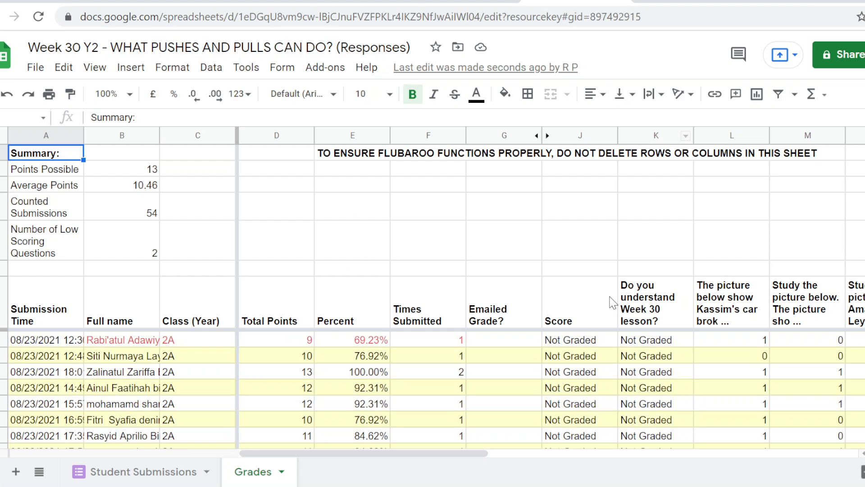
pyautogui.scroll(5, 408, 315)
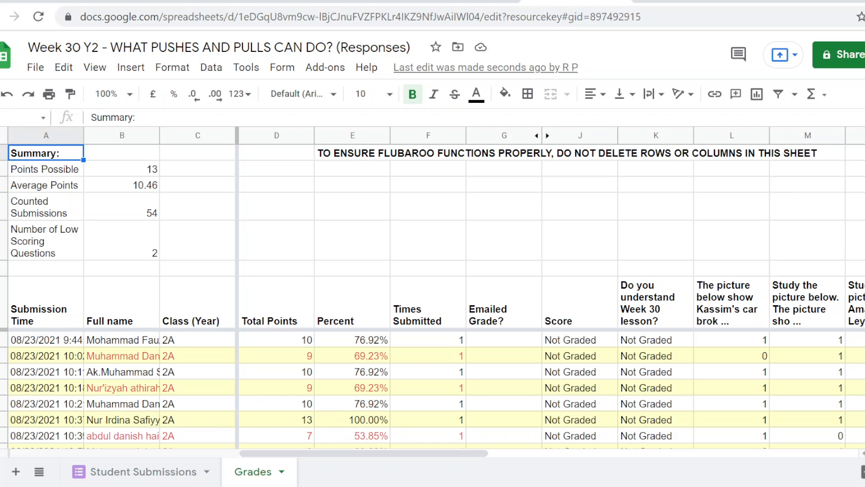
pyautogui.scroll(-10, 433, 387)
pyautogui.scroll(10, 432, 387)
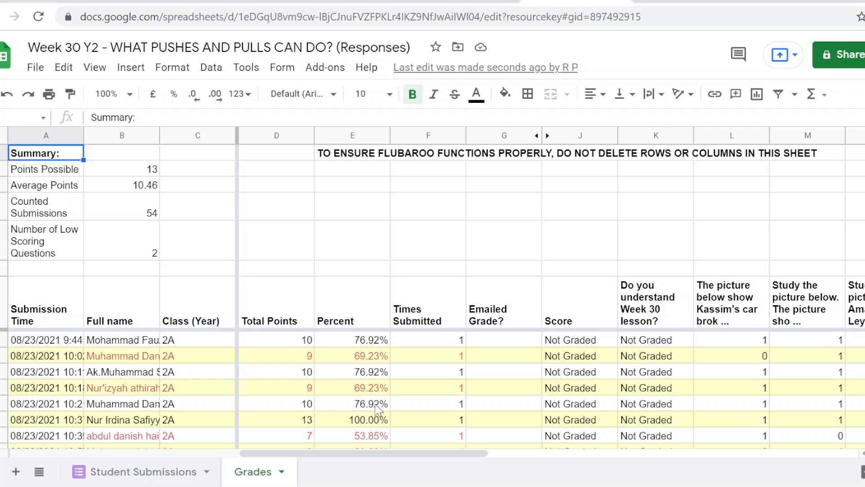
pyautogui.scroll(-5, 461, 383)
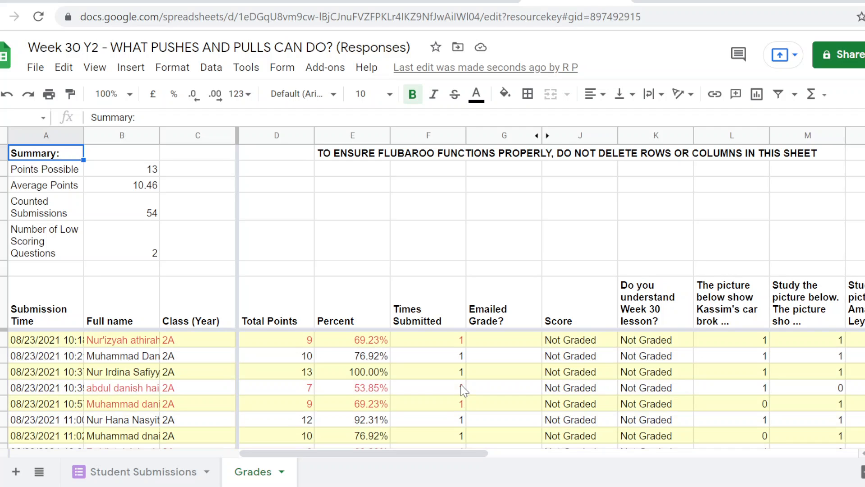
pyautogui.scroll(-4, 362, 401)
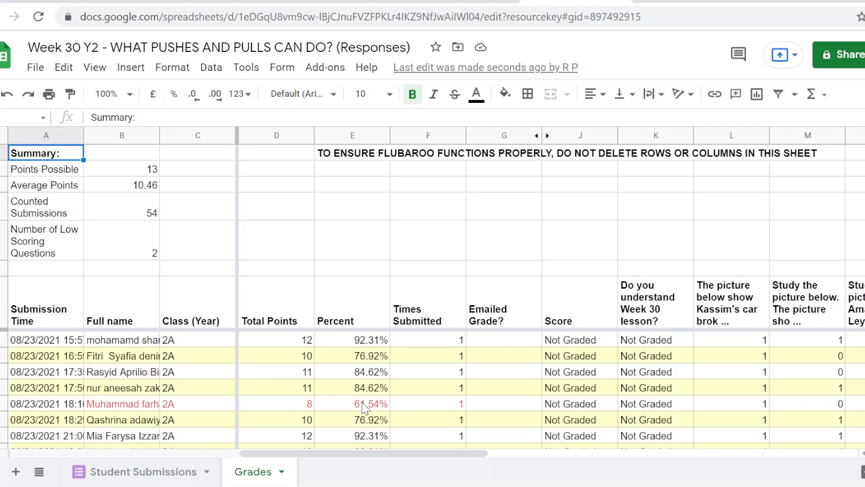
pyautogui.scroll(-2, 362, 402)
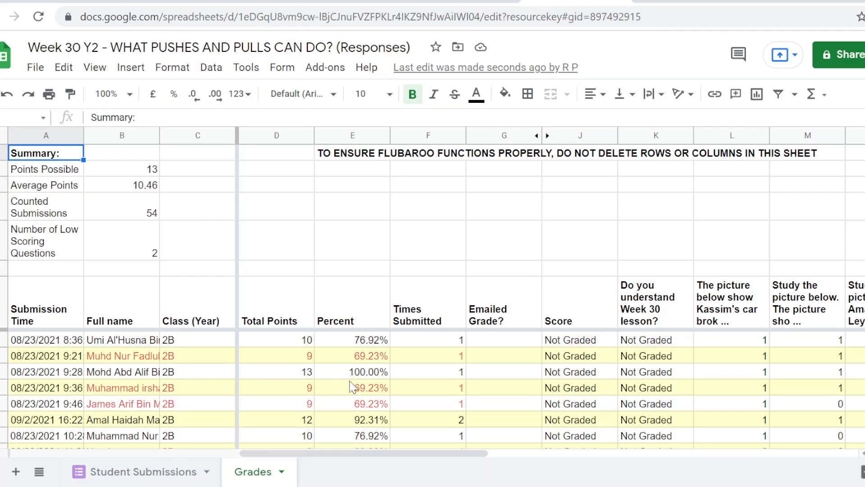
pyautogui.scroll(-5, 360, 387)
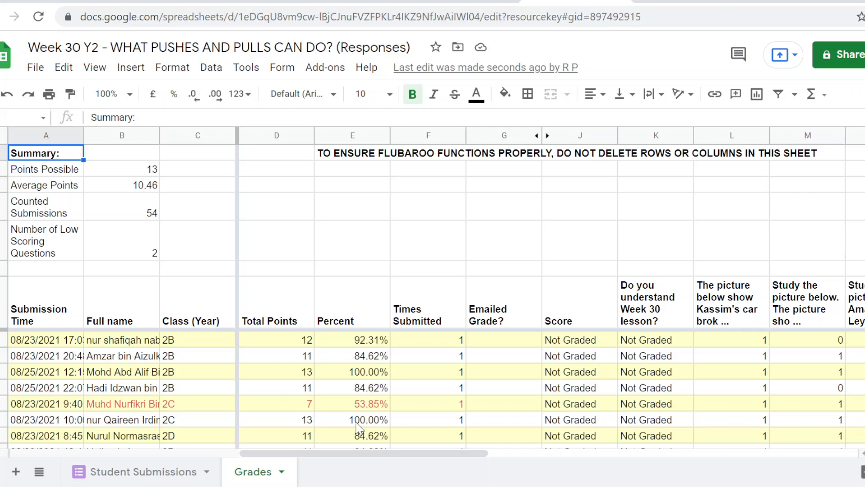
pyautogui.scroll(-5, 377, 420)
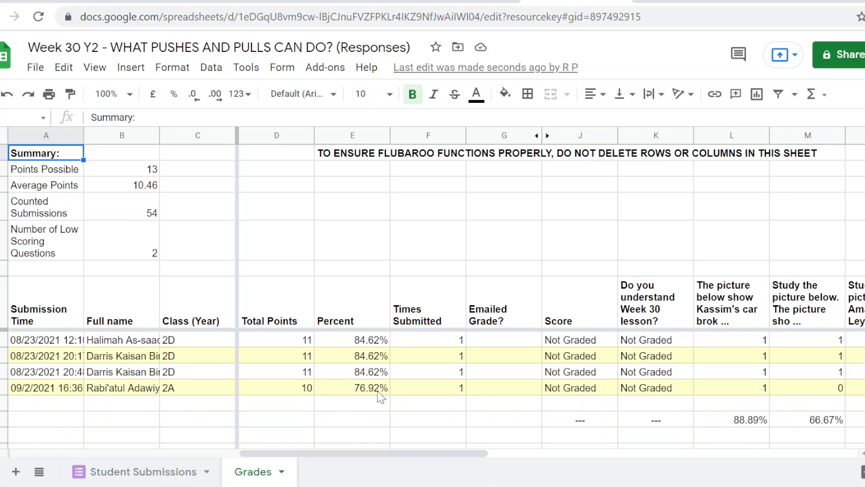
# - Examine the percent-correct row under the submissions for every question, including the orange-highlighted low-scoring ones, and return to the Total Points column
pyautogui.moveTo(457, 455); pyautogui.dragTo(604, 467)
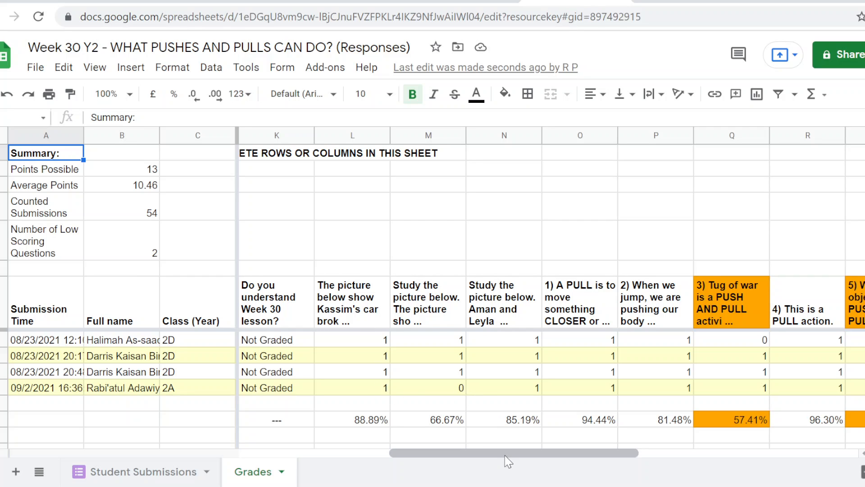
pyautogui.moveTo(508, 457); pyautogui.dragTo(662, 458)
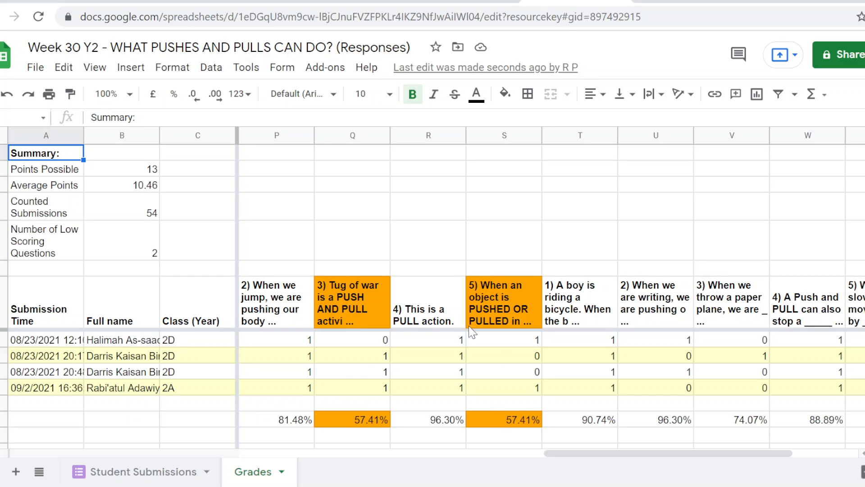
pyautogui.moveTo(602, 455); pyautogui.dragTo(547, 455)
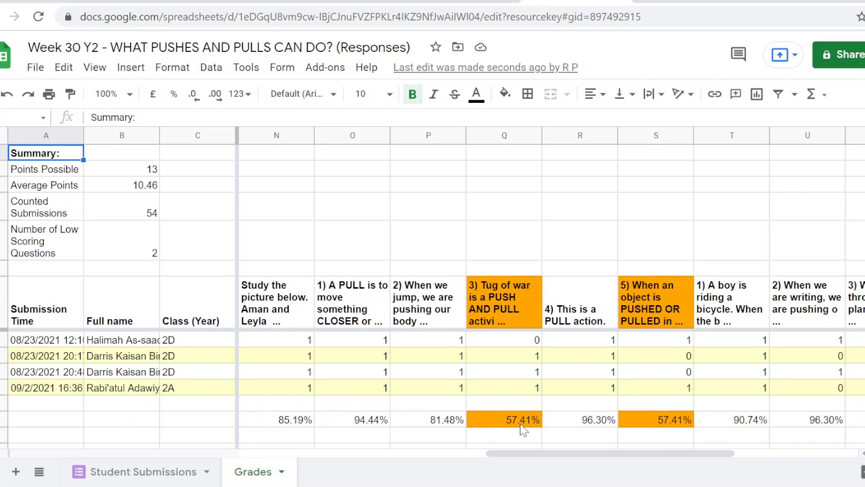
pyautogui.moveTo(509, 454); pyautogui.dragTo(481, 458)
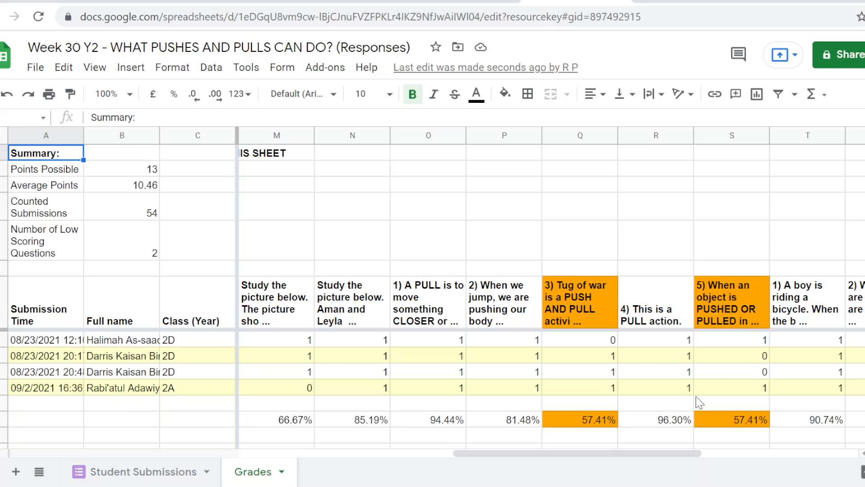
pyautogui.moveTo(534, 453); pyautogui.dragTo(318, 458)
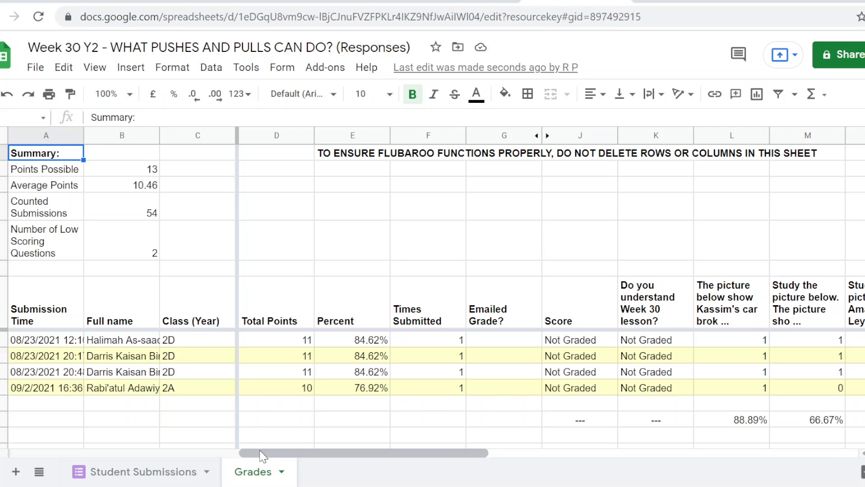
# - Review the student rows again from the first submission to the last, checking the marks for the individual questions
pyautogui.moveTo(259, 449); pyautogui.dragTo(297, 456)
pyautogui.scroll(5, 355, 414)
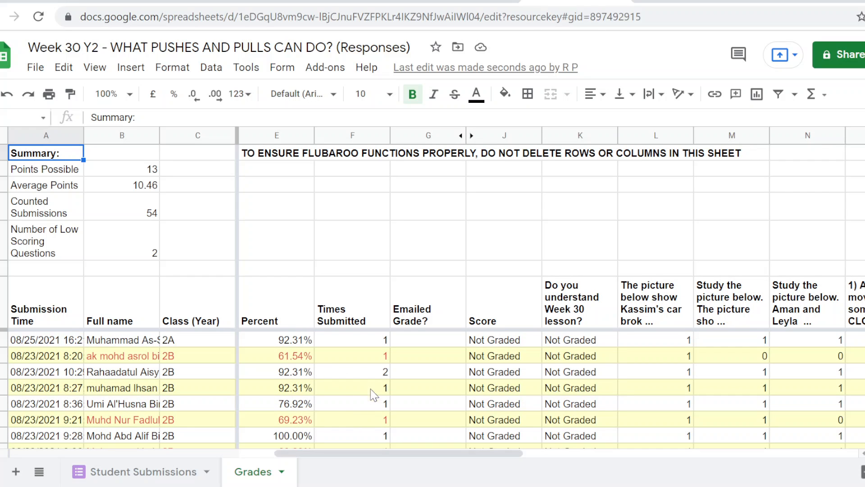
pyautogui.scroll(1, 376, 394)
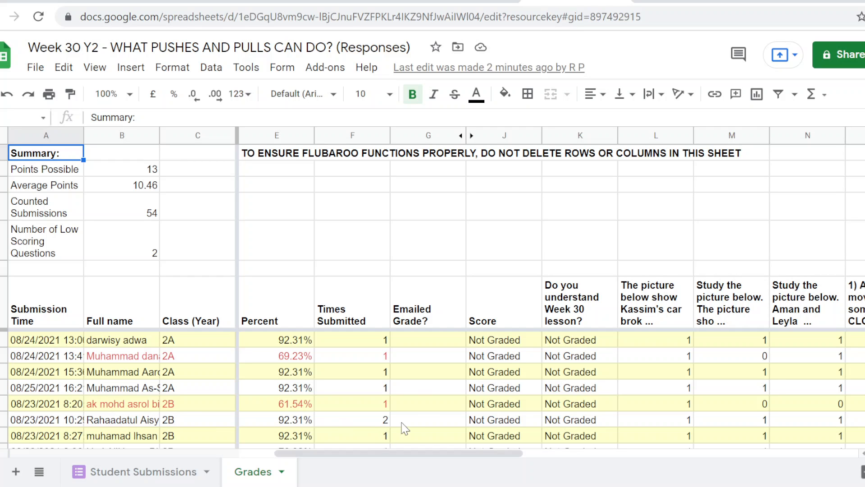
pyautogui.scroll(4, 450, 408)
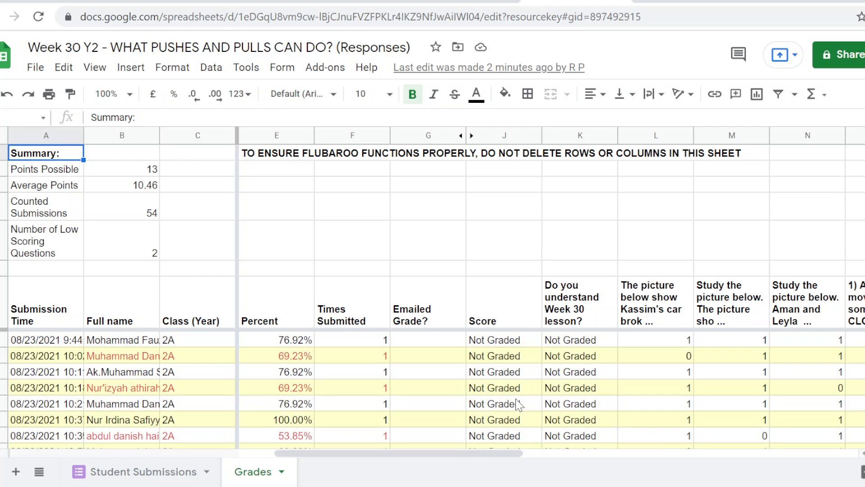
pyautogui.moveTo(470, 456); pyautogui.dragTo(493, 453)
pyautogui.scroll(-6, 417, 388)
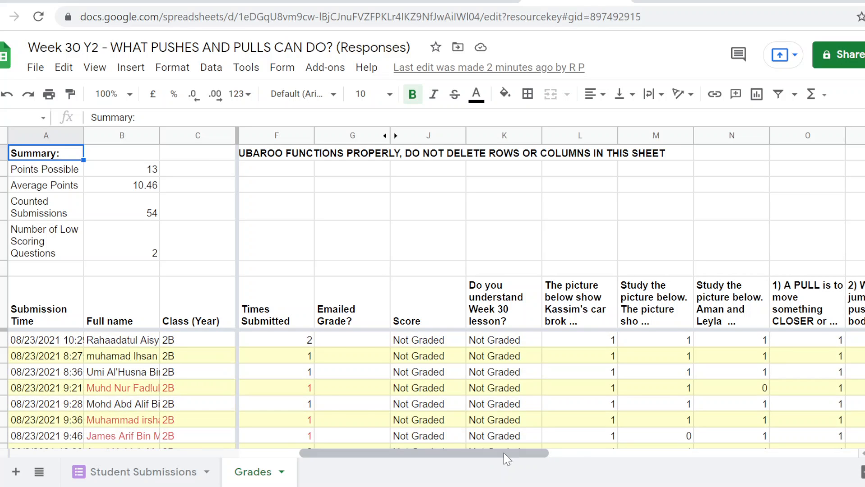
pyautogui.moveTo(507, 459); pyautogui.dragTo(543, 453)
pyautogui.scroll(-6, 517, 407)
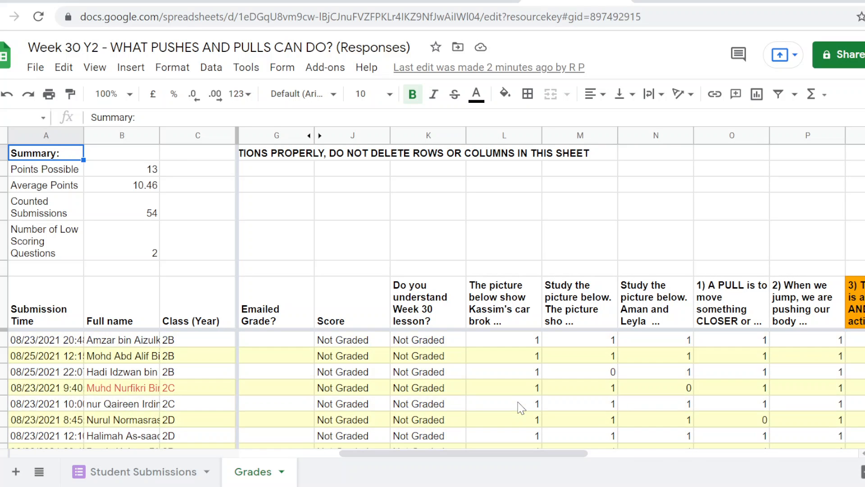
pyautogui.scroll(-5, 518, 406)
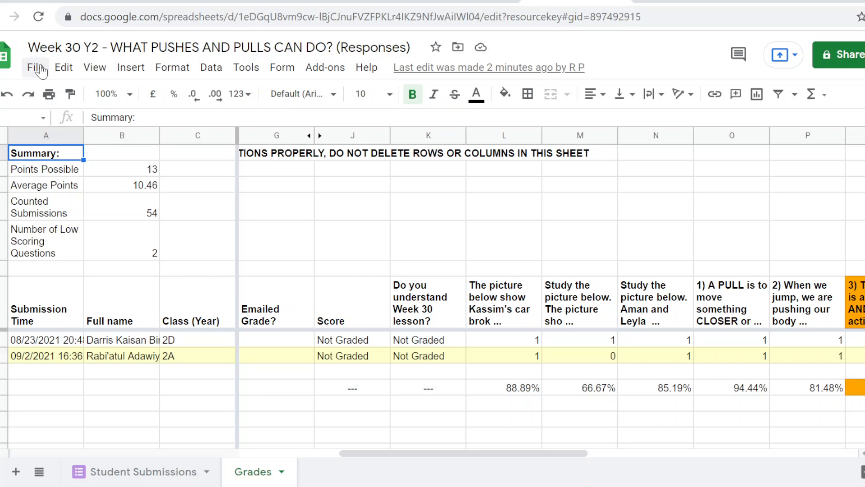
pyautogui.scroll(3, 481, 391)
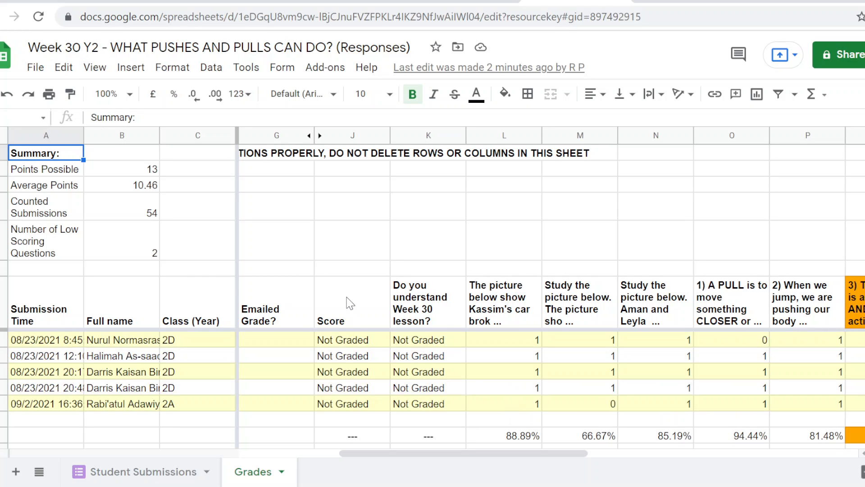
# - Look at the download formats offered for the spreadsheet, such as Microsoft Excel (.xlsx), and dismiss the list
pyautogui.click(30, 68)
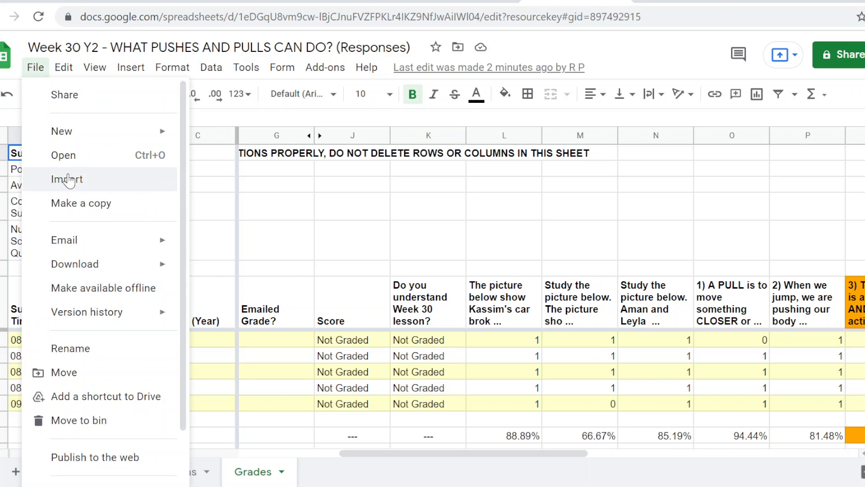
pyautogui.moveTo(88, 318)
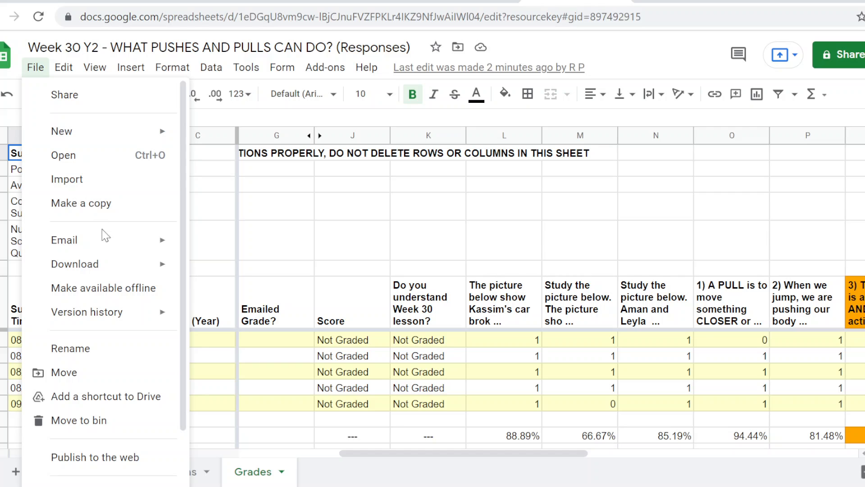
pyautogui.moveTo(106, 265)
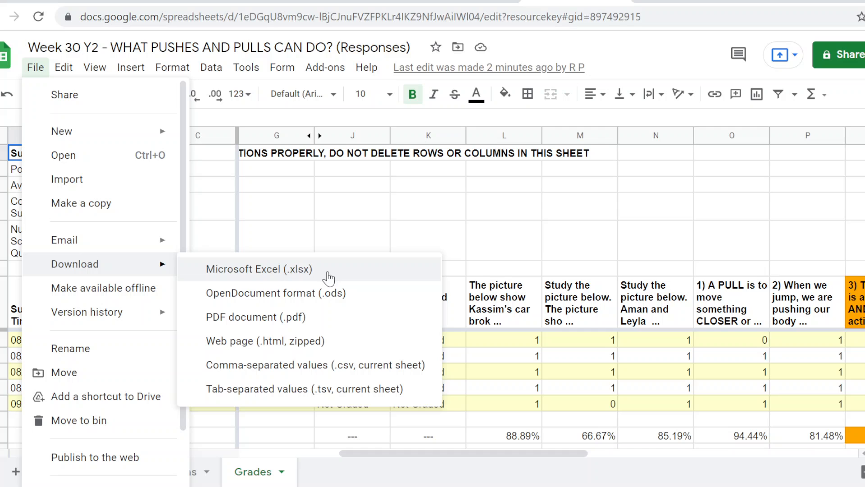
pyautogui.click(373, 232)
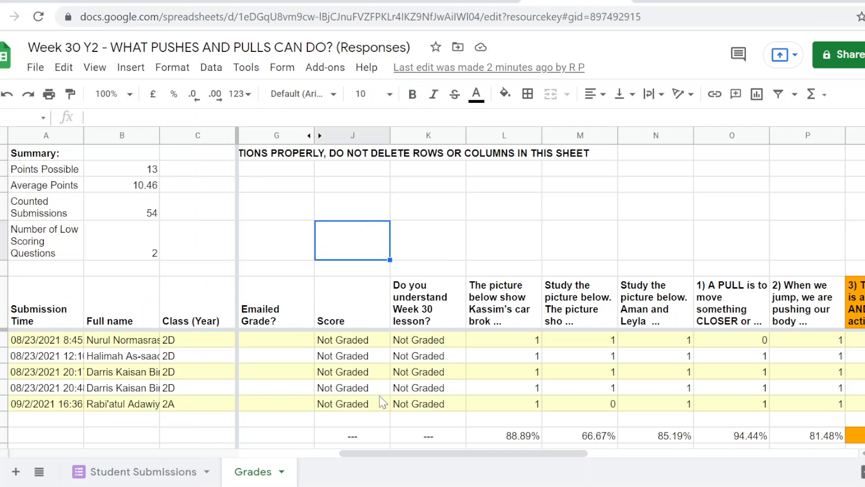
# - Check the Flubaroo commands available for the graded sheet, view the add-ons in Google Workspace Marketplace and close it
pyautogui.moveTo(347, 453); pyautogui.dragTo(243, 461)
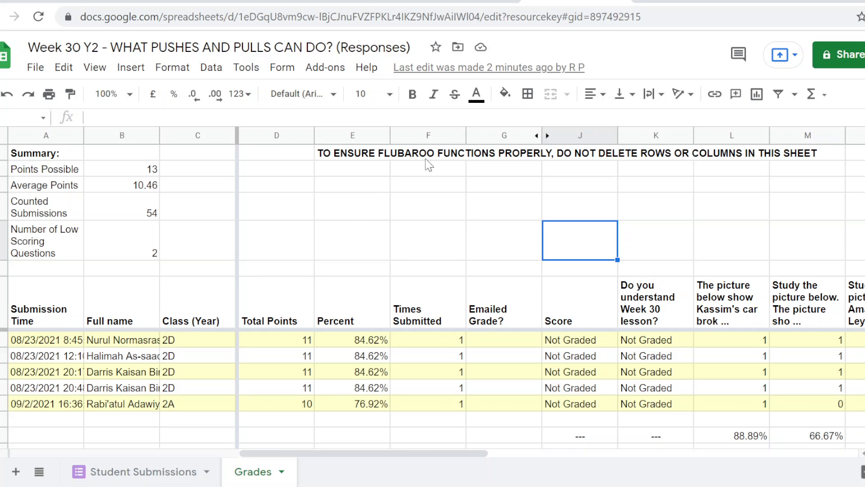
pyautogui.click(329, 70)
pyautogui.moveTo(349, 134)
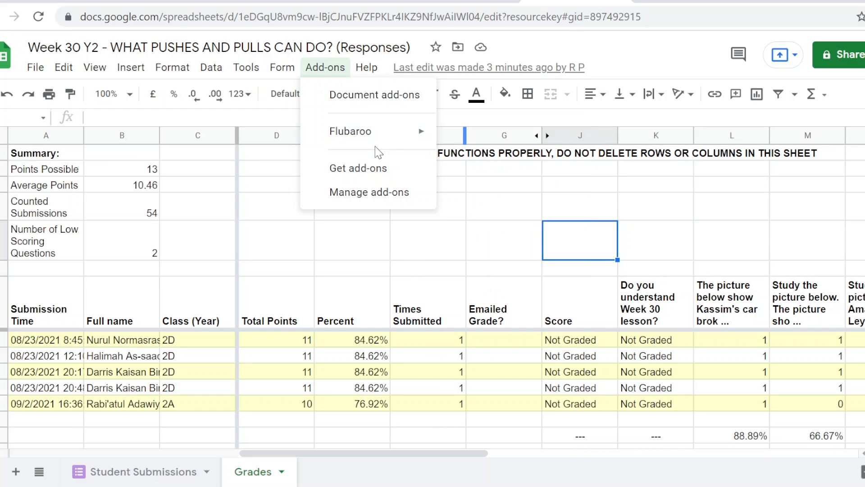
pyautogui.moveTo(389, 144)
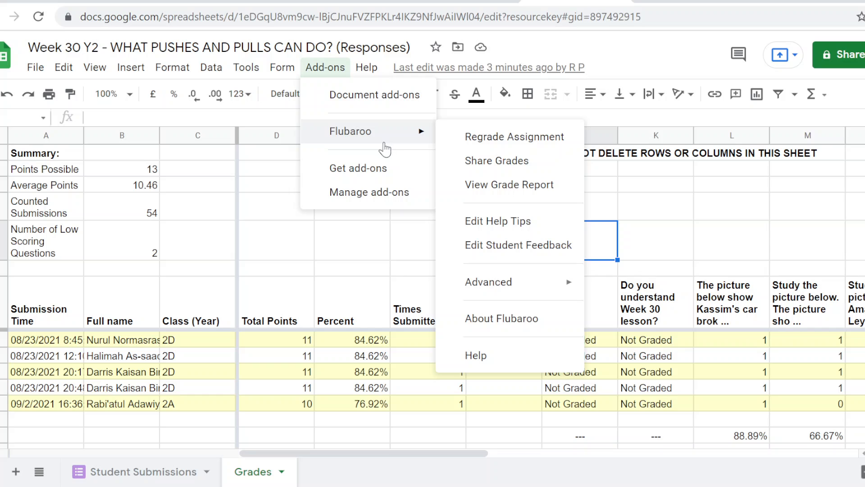
pyautogui.click(362, 171)
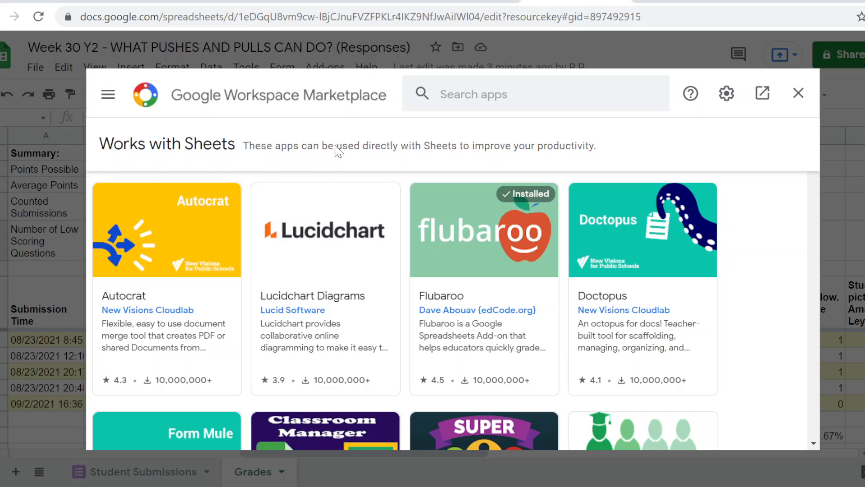
pyautogui.click(797, 96)
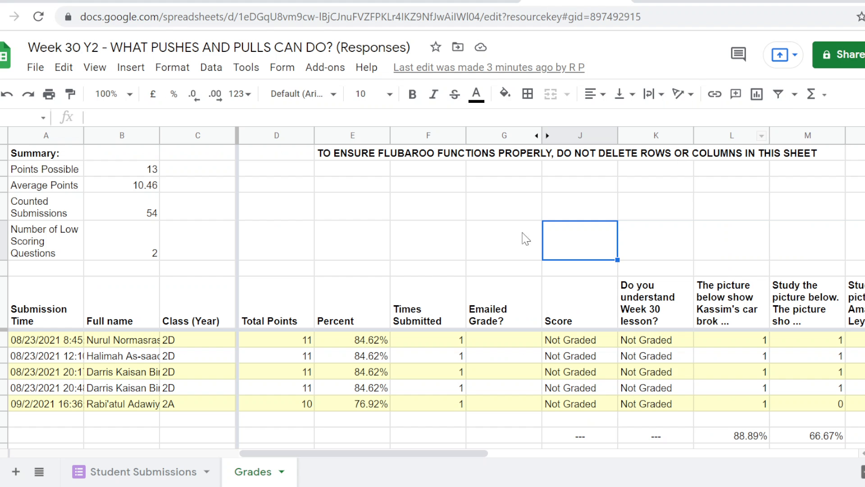